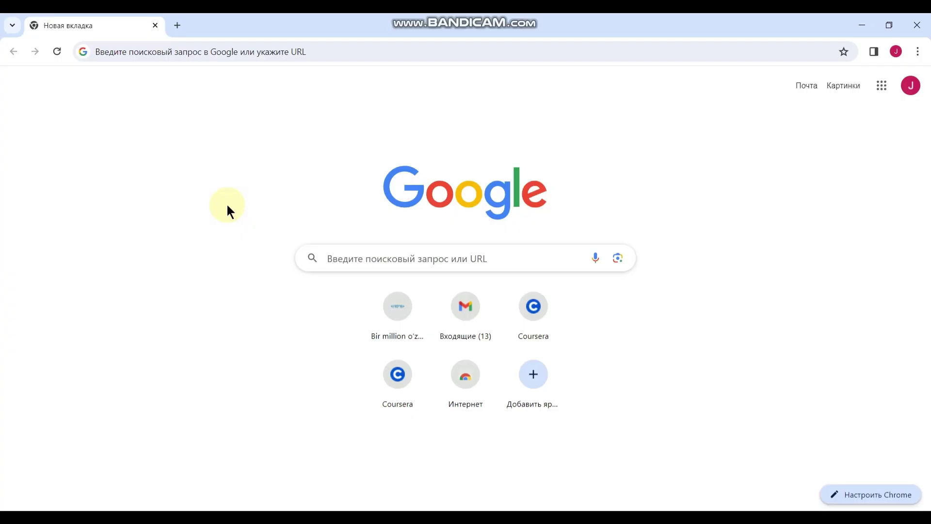
Go to coursera.org in Chrome using the address bar's autocomplete
left_click(354, 54)
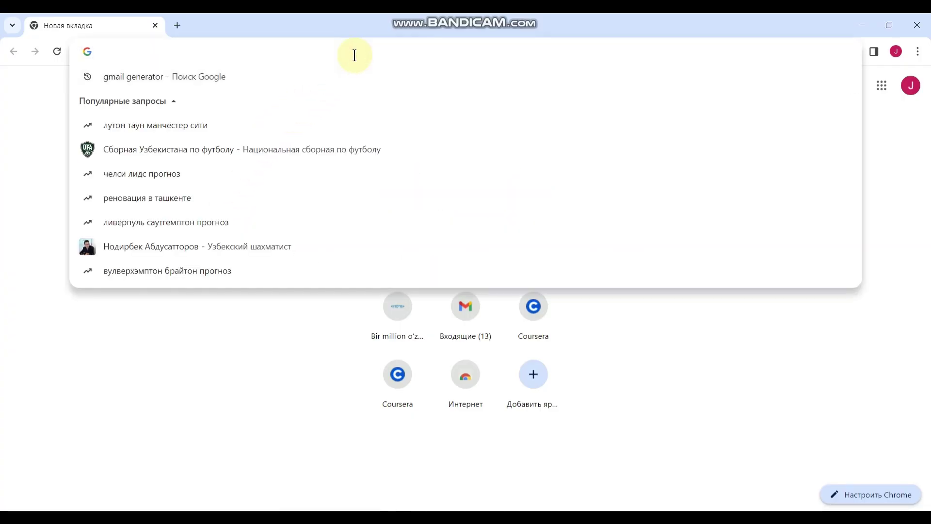
type("coursera.org")
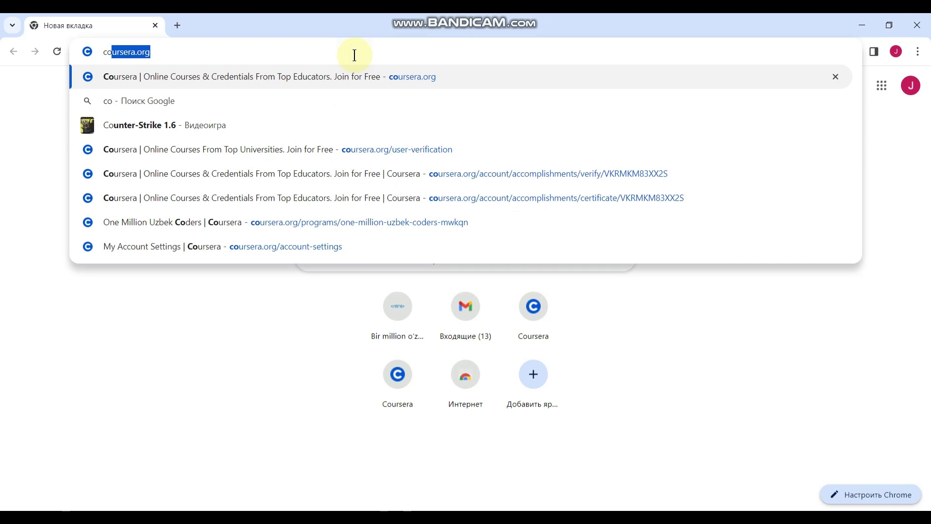
key("Right")
key("Return")
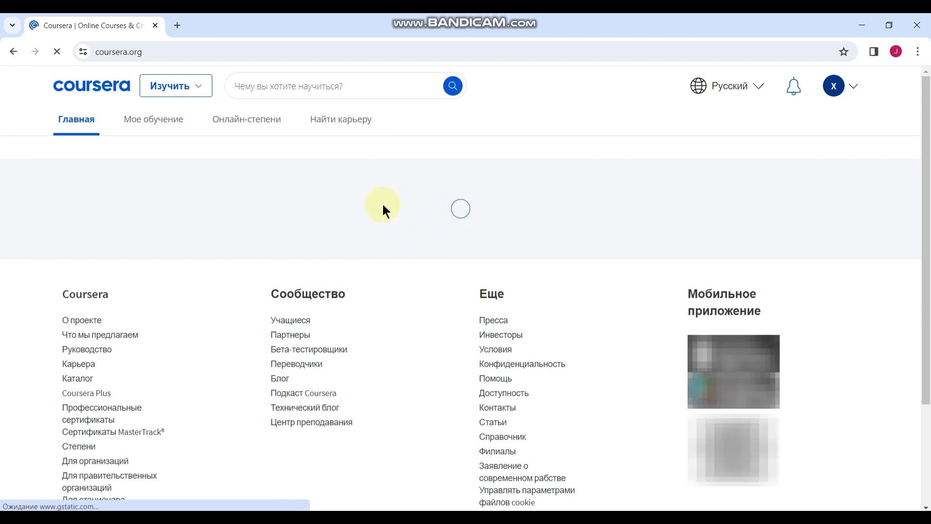
Sign out of the current Coursera account through the profile avatar menu (Выход)
left_click(857, 87)
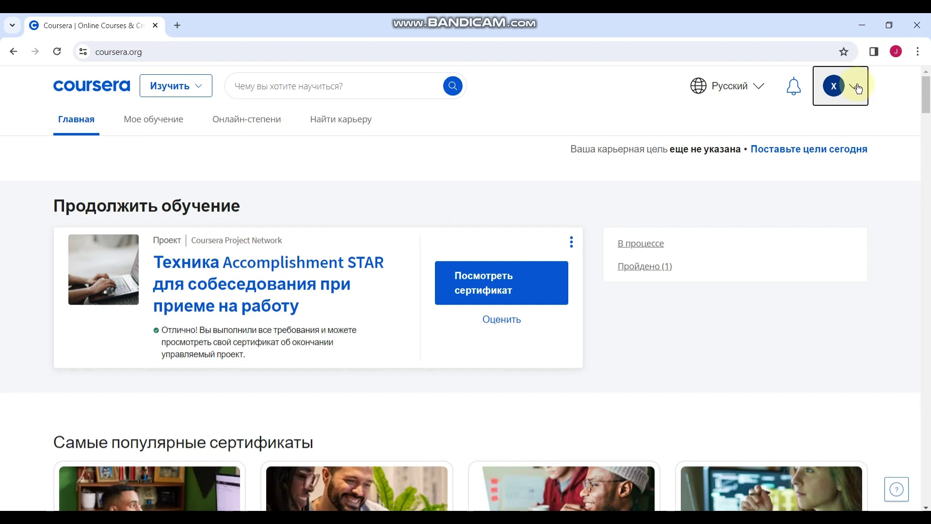
left_click(857, 87)
left_click(785, 307)
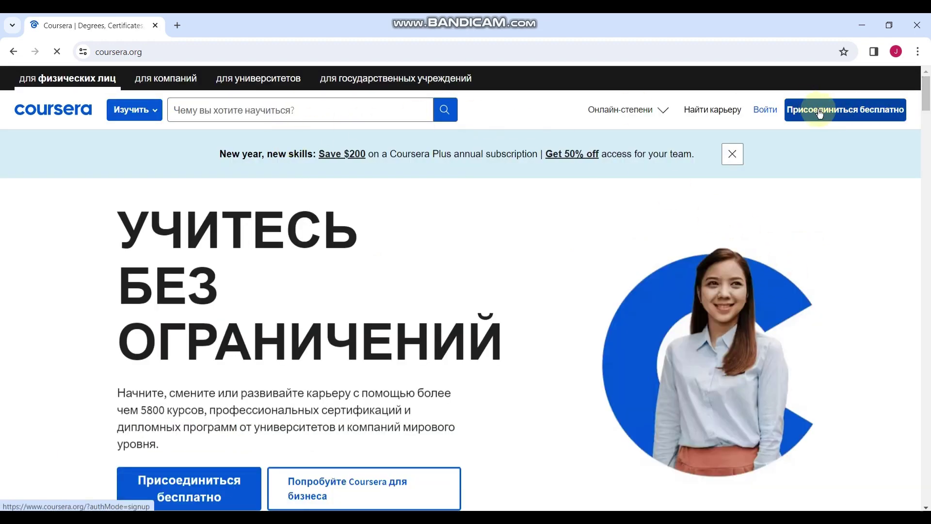
scroll(108, 399, "down", 4)
Create a free Coursera account with the learner's full name, e-mail address and a password
left_click(197, 317)
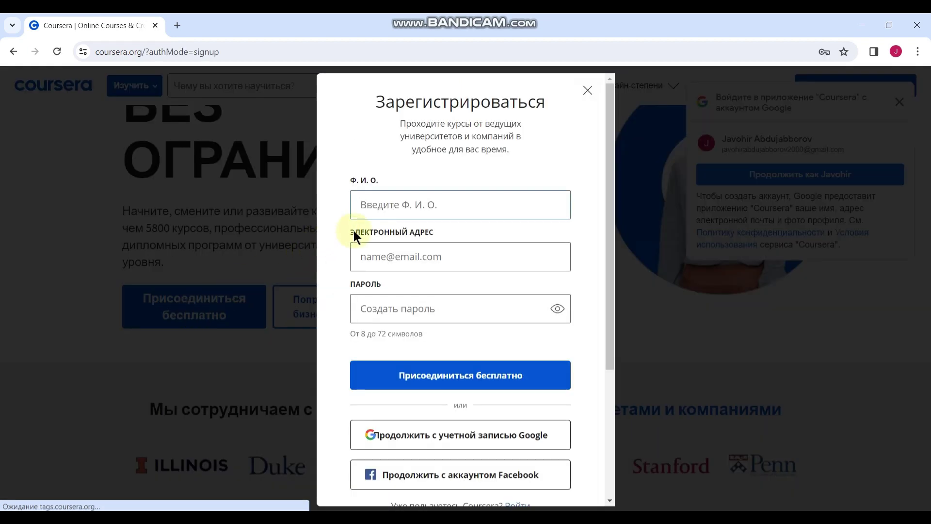
left_click(408, 207)
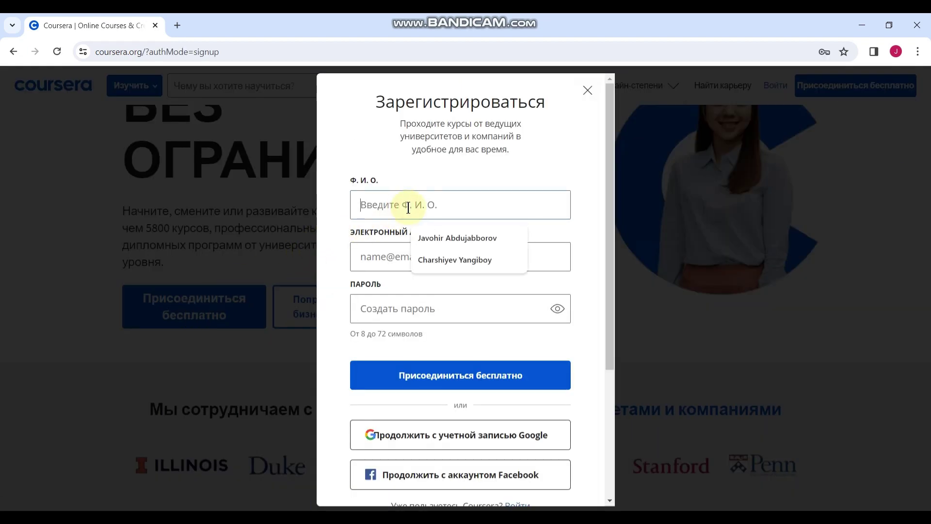
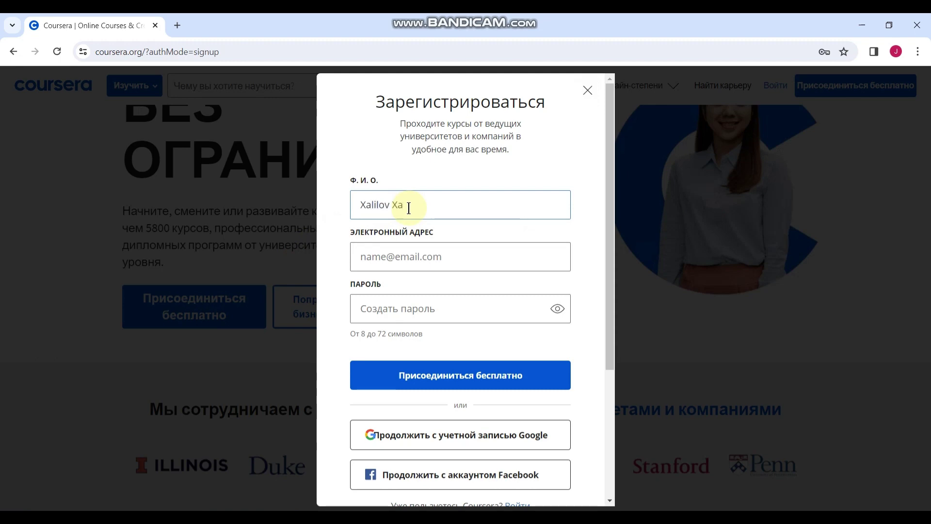
left_click(455, 258)
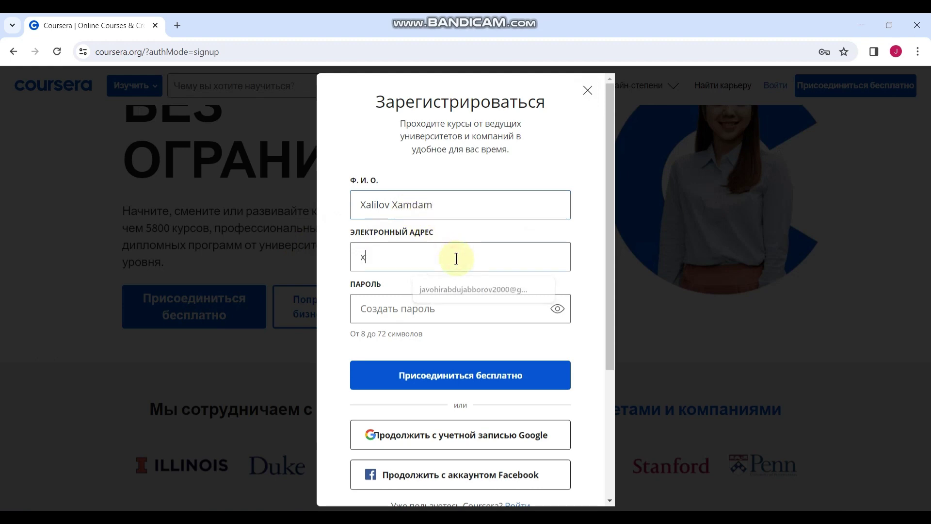
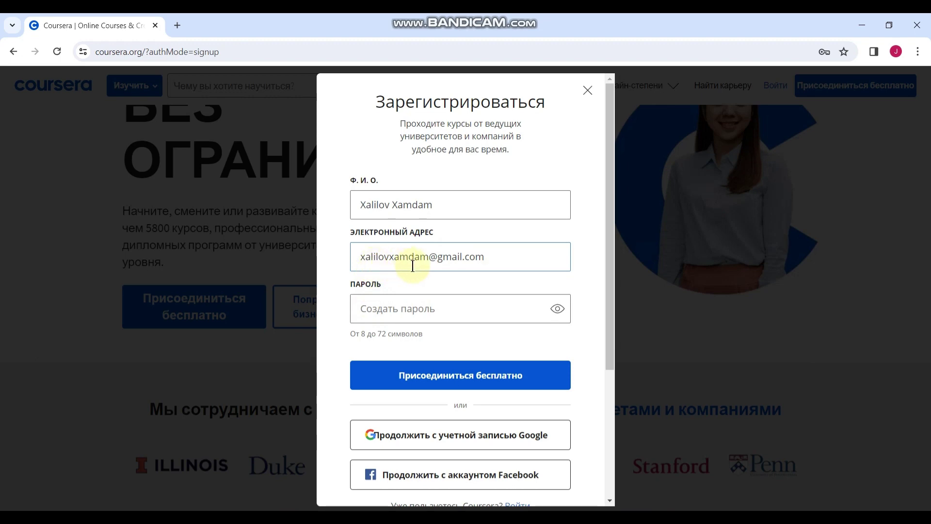
left_click(423, 296)
type("x")
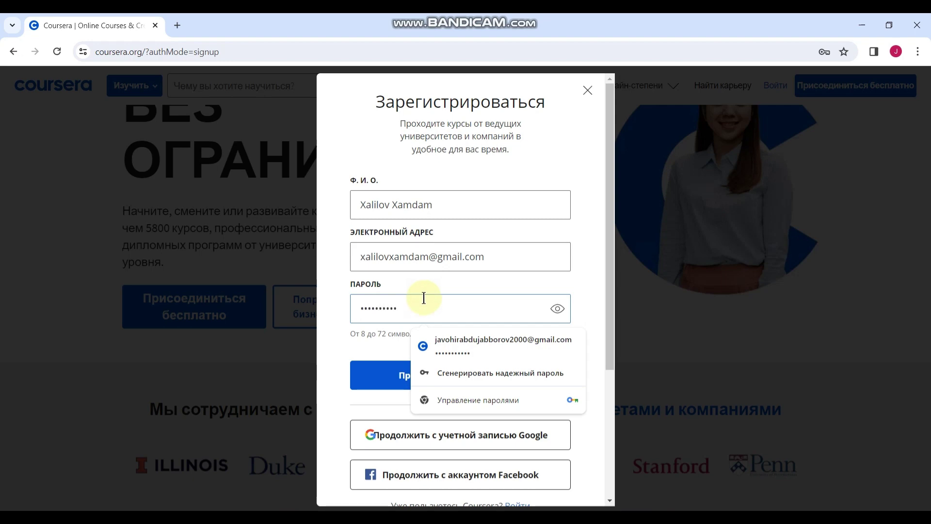
key("Escape")
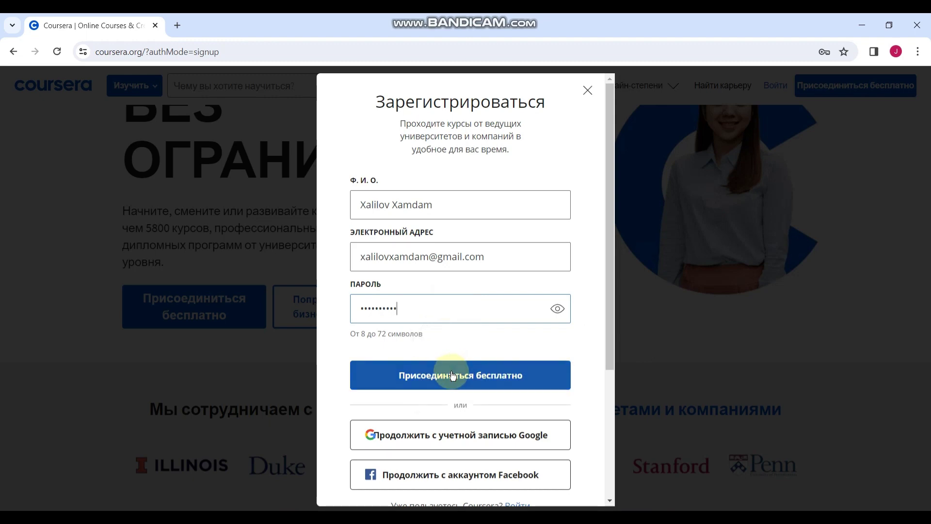
left_click(452, 376)
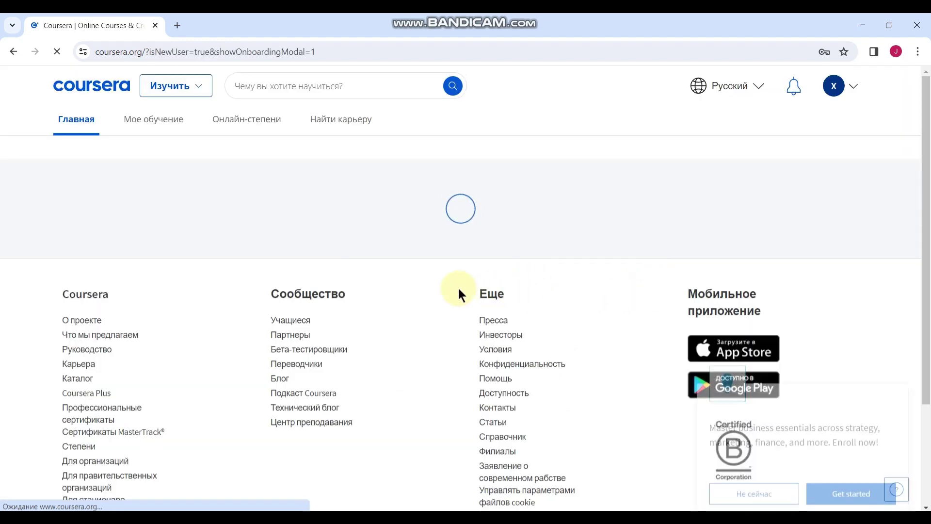
Dismiss the promo popup and onboarding questionnaire, and decline saving the password
left_click(746, 480)
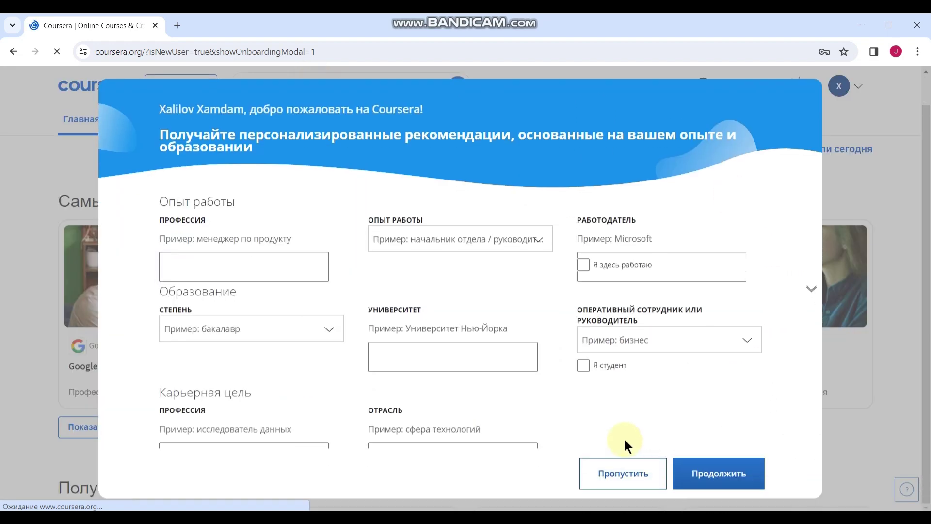
left_click(612, 473)
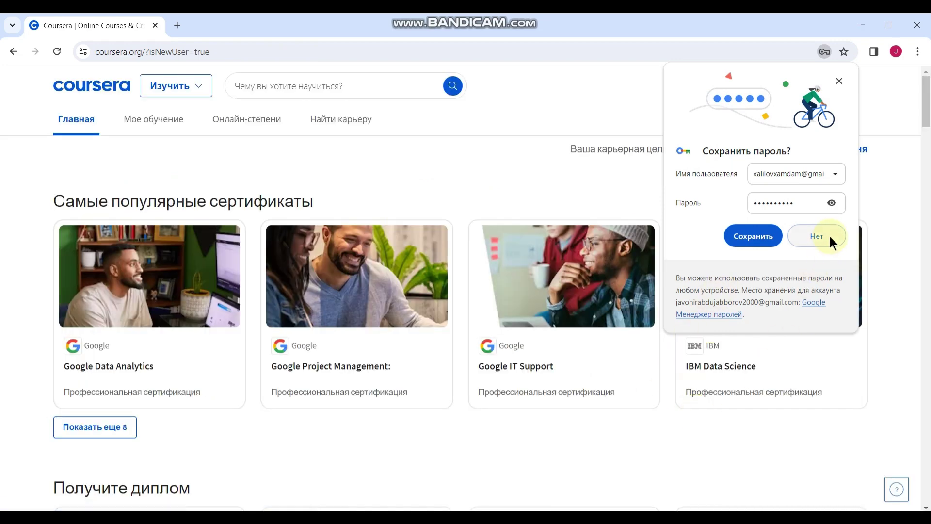
left_click(830, 237)
Search Coursera for 'excel' courses and browse the results
left_click(328, 86)
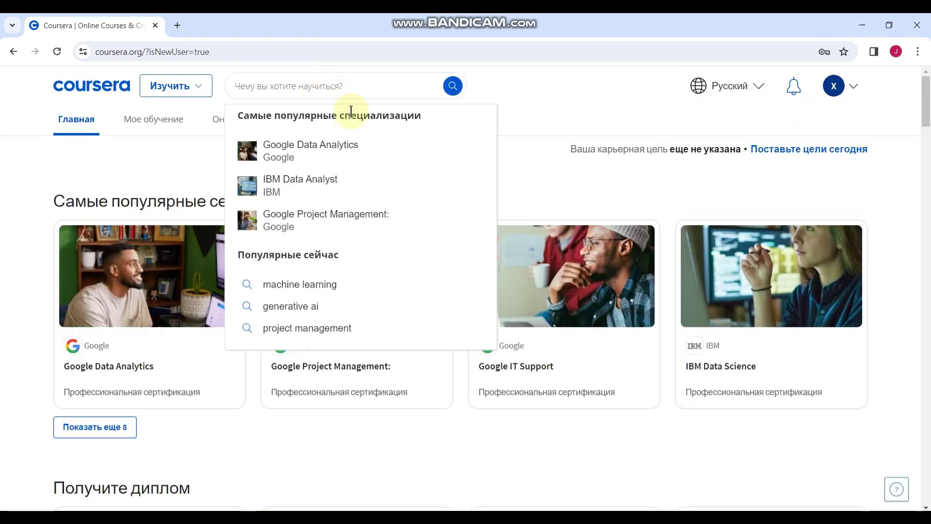
type("e")
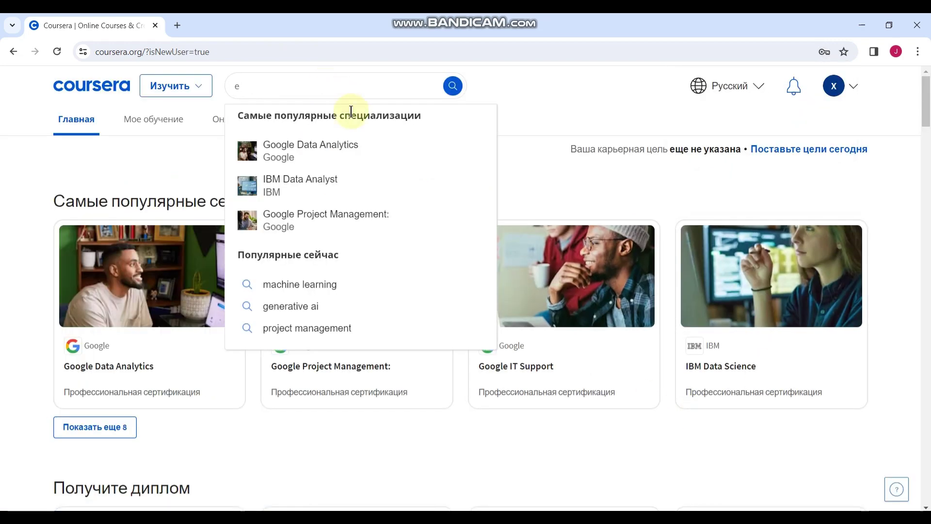
type("x")
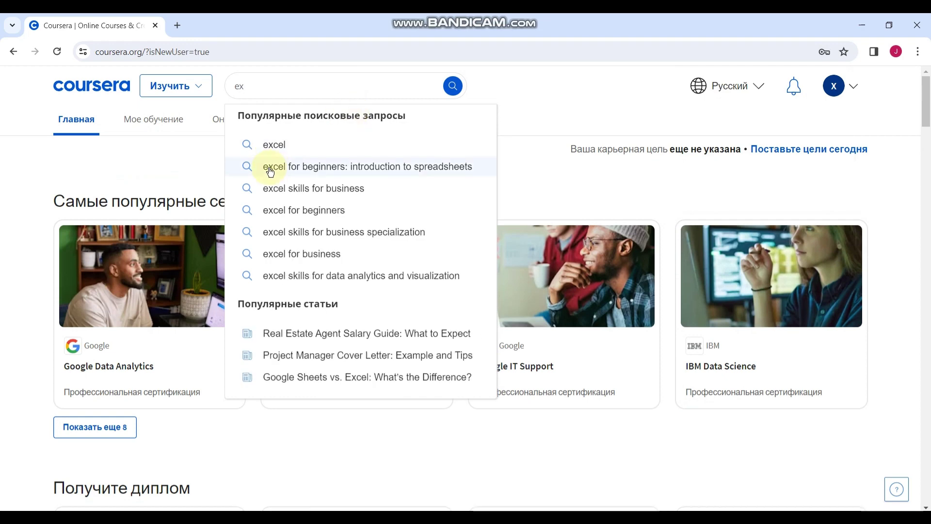
left_click(275, 151)
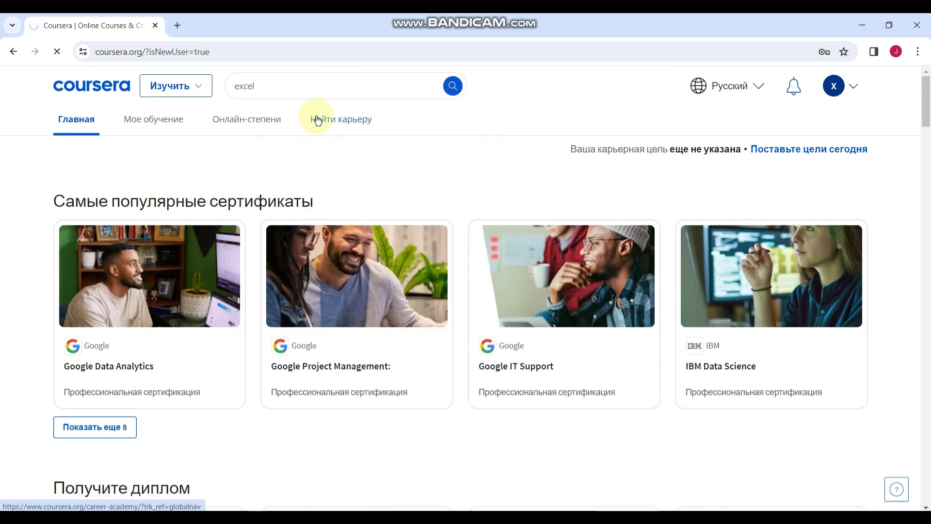
left_click(453, 96)
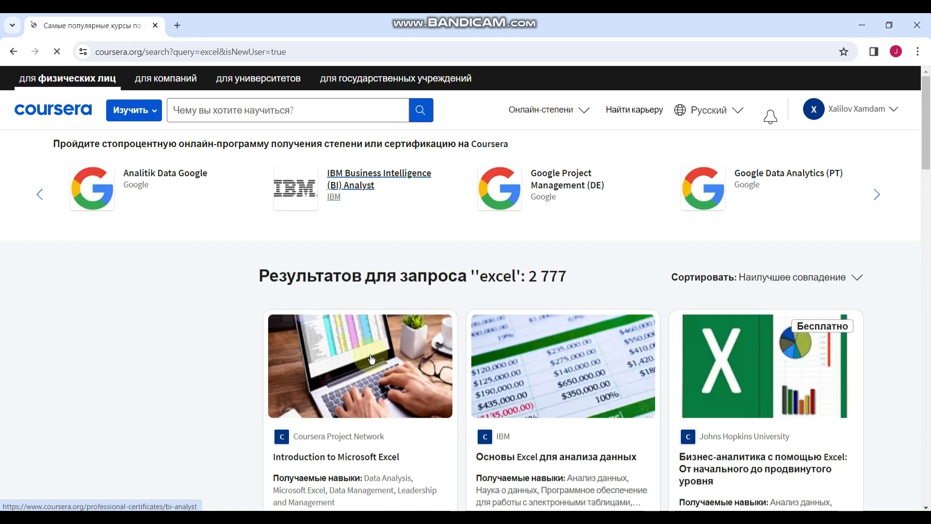
scroll(375, 391, "down", 1)
scroll(375, 391, "down", 2)
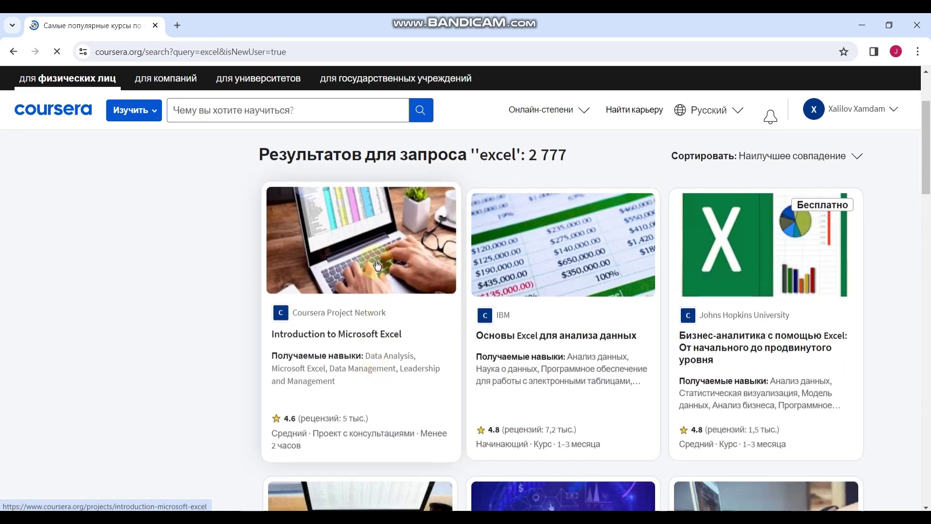
Open the Introduction to Microsoft Excel project page and look over its details
left_click(377, 262)
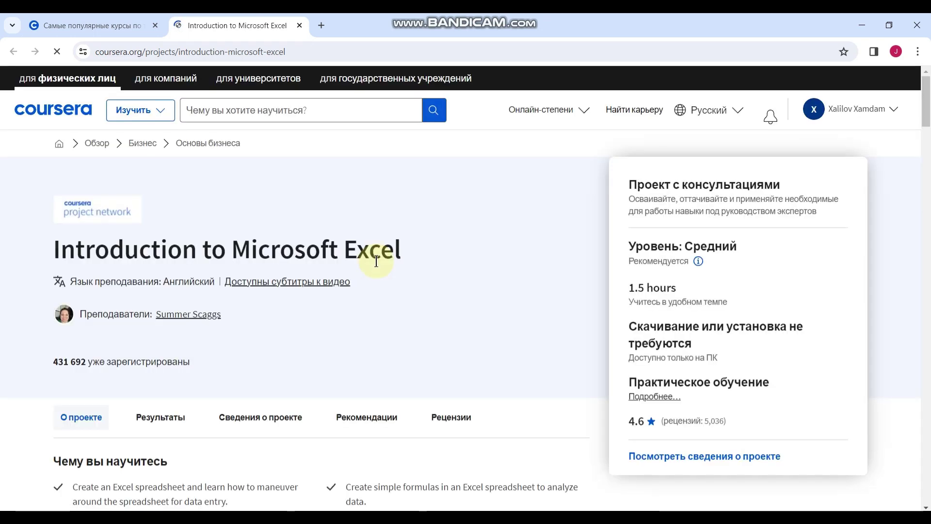
scroll(455, 270, "down", 5)
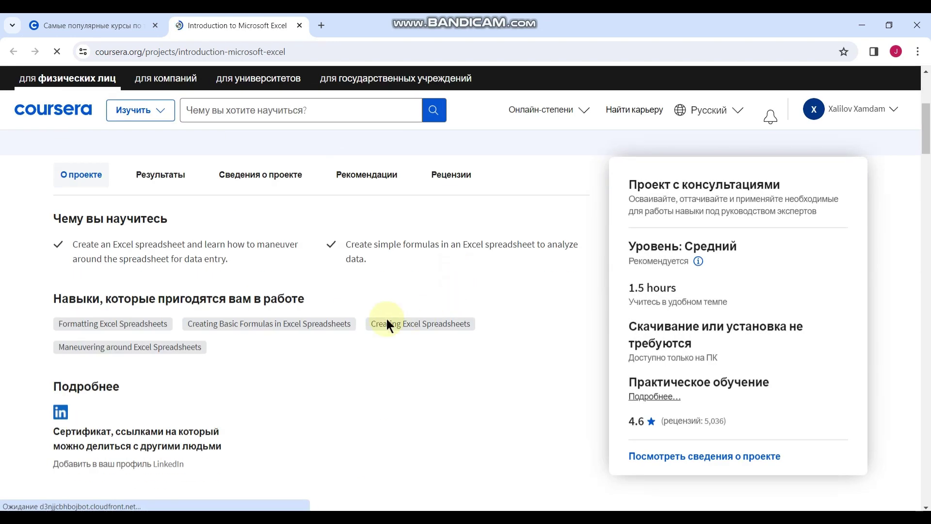
scroll(386, 319, "down", 4)
scroll(386, 319, "up", 6)
scroll(386, 319, "down", 3)
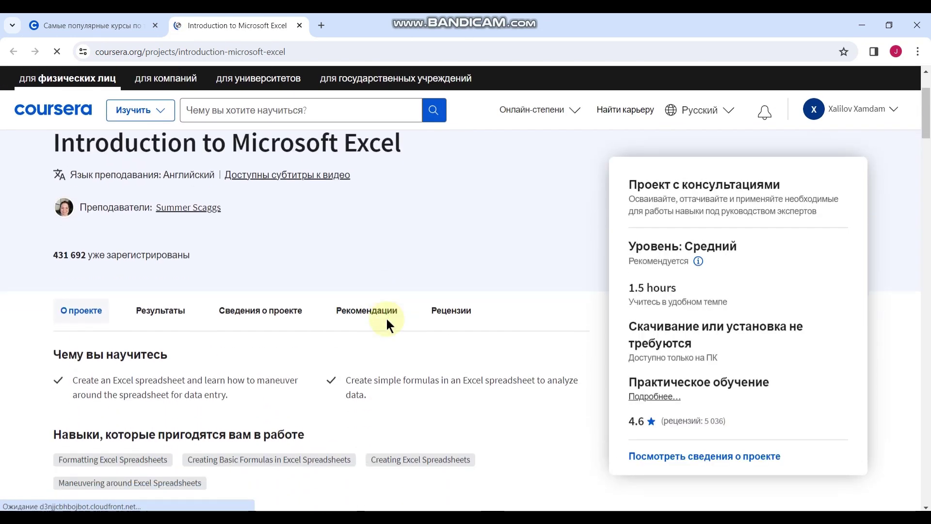
scroll(377, 320, "up", 3)
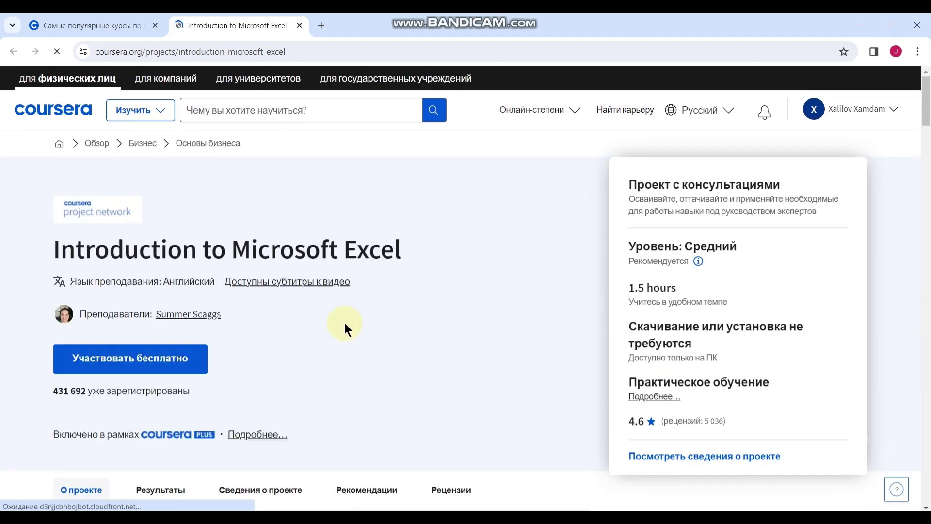
Enroll free and start the guided project, closing the translation and time zone notices
left_click(152, 359)
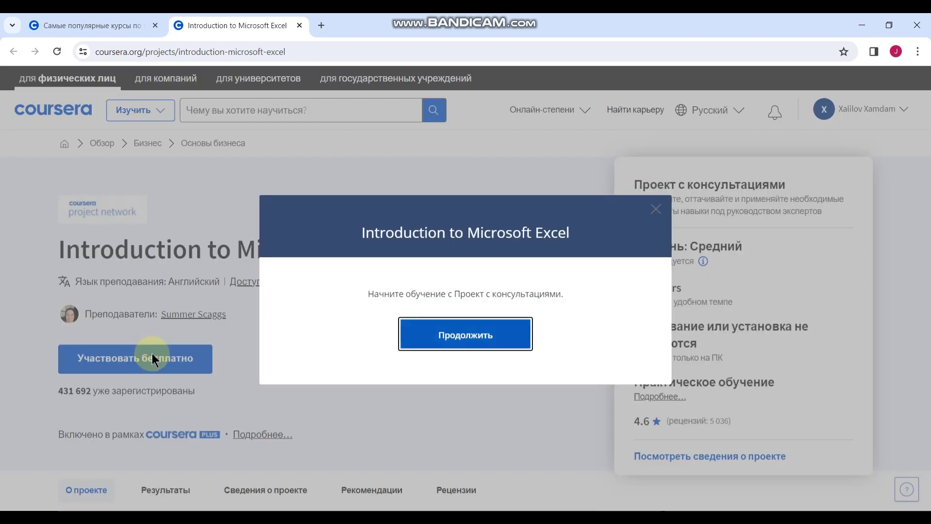
left_click(426, 342)
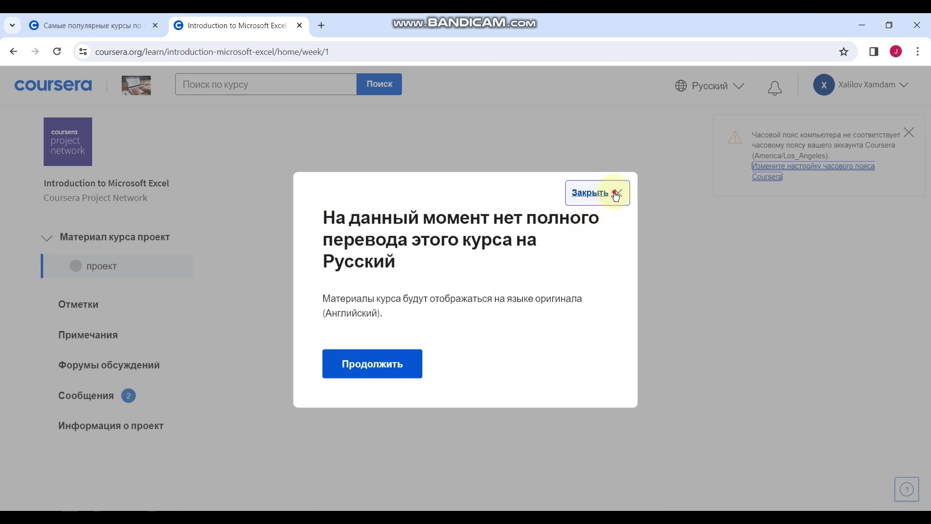
left_click(616, 195)
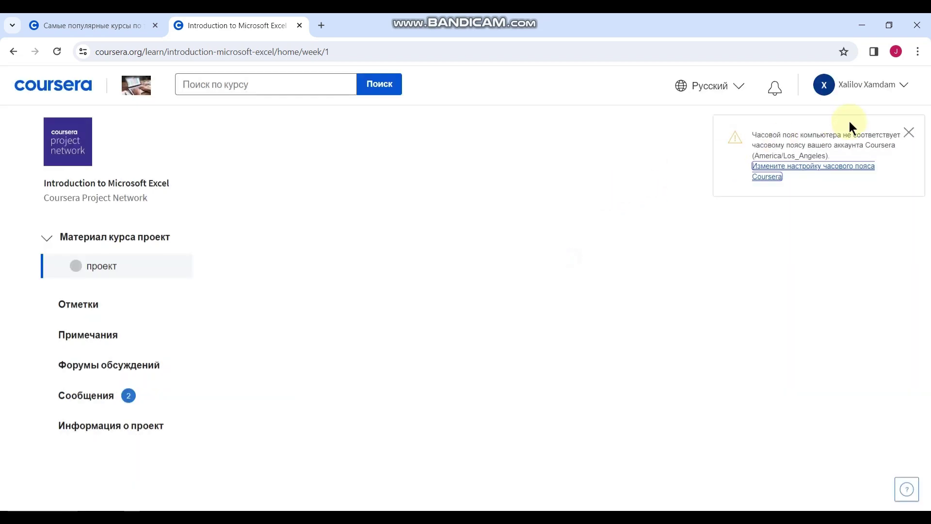
left_click(909, 132)
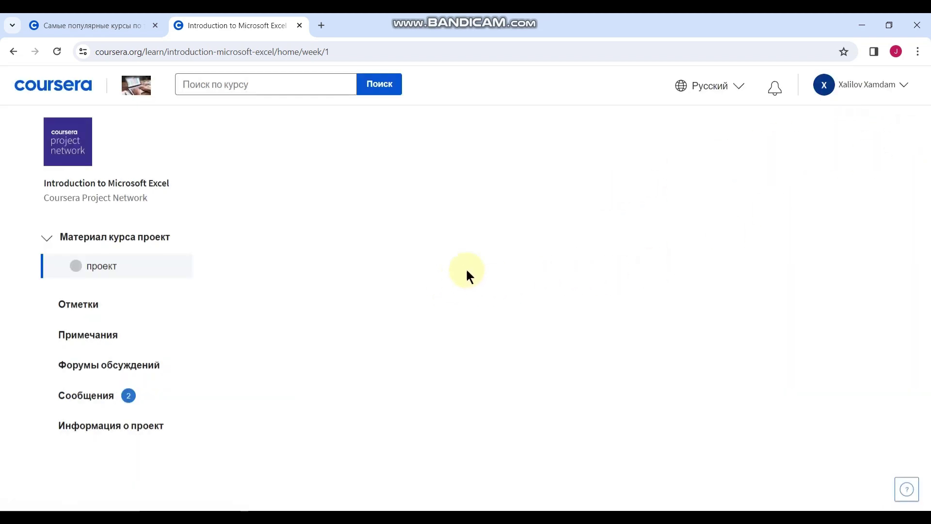
scroll(478, 266, "down", 1)
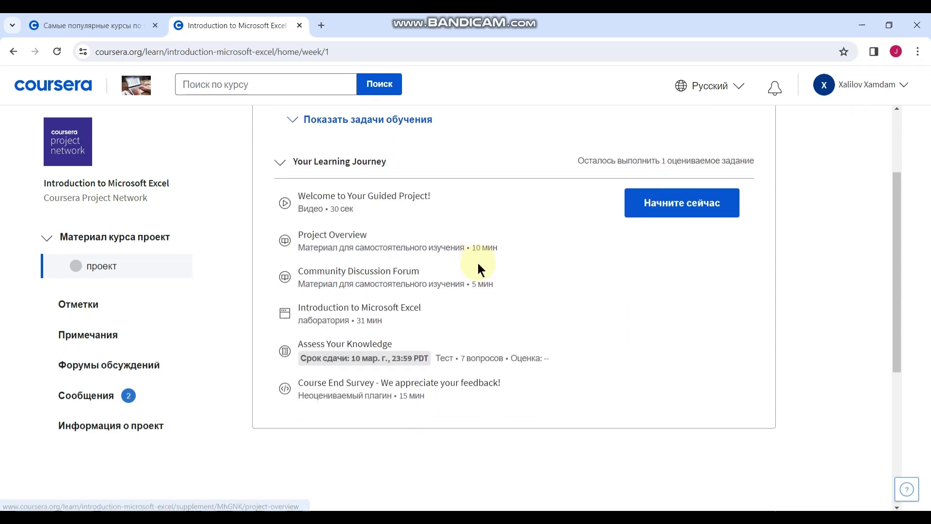
Open the Assess Your Knowledge quiz and start a new attempt
left_click(365, 346)
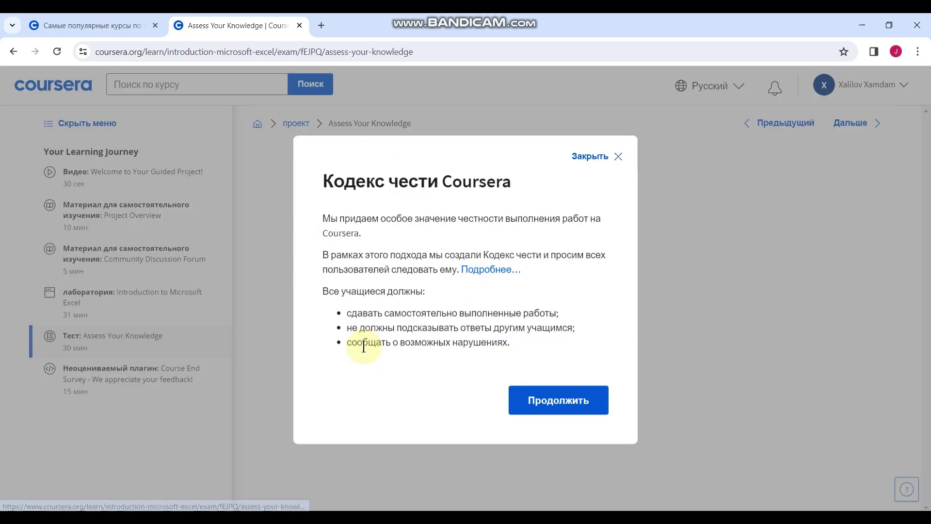
left_click(619, 157)
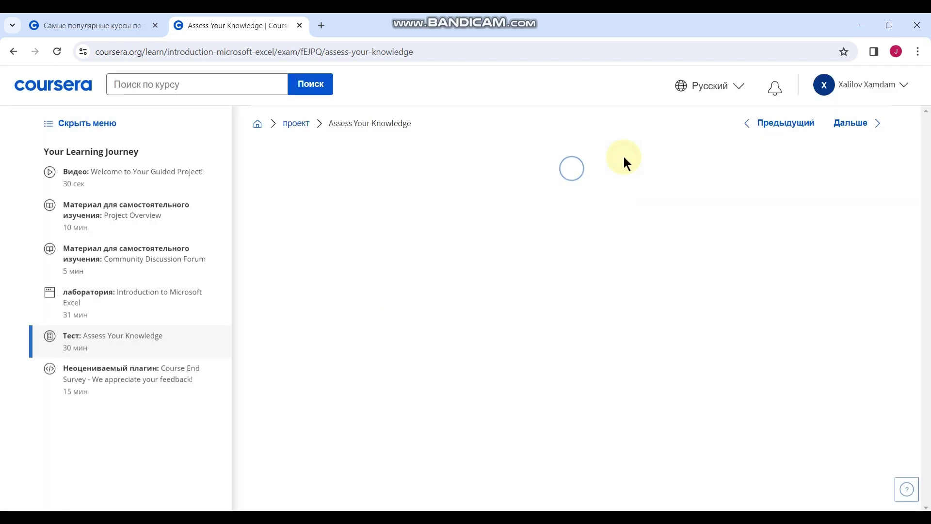
left_click(860, 325)
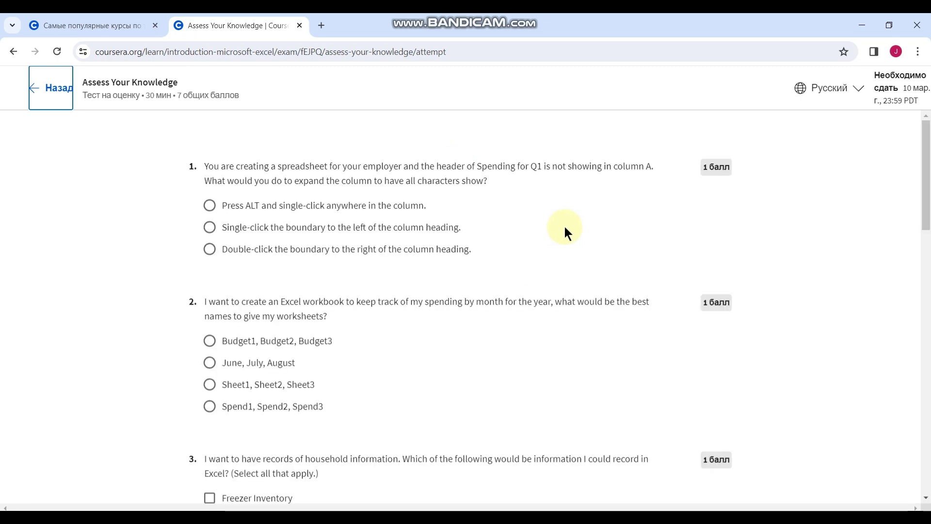
Answer Q1 right-boundary double-click, Q2 June/July/August, Q3 four listed spreadsheet uses
left_click(209, 249)
scroll(214, 252, "down", 1)
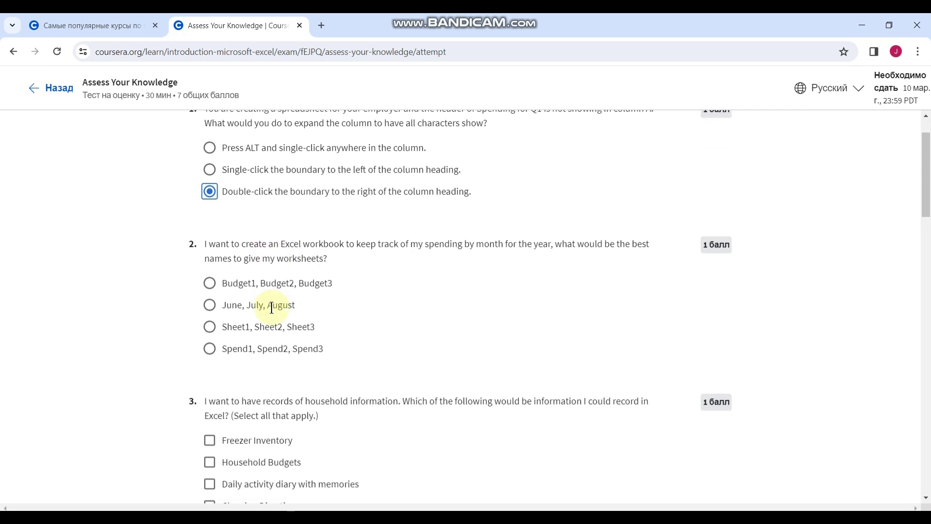
left_click(234, 310)
scroll(233, 310, "down", 1)
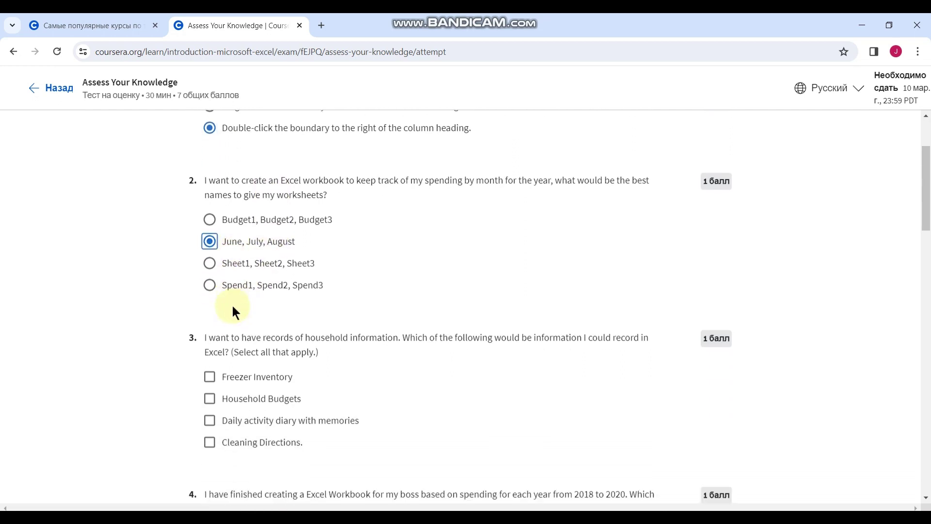
scroll(234, 313, "down", 1)
left_click(236, 320)
left_click(234, 336)
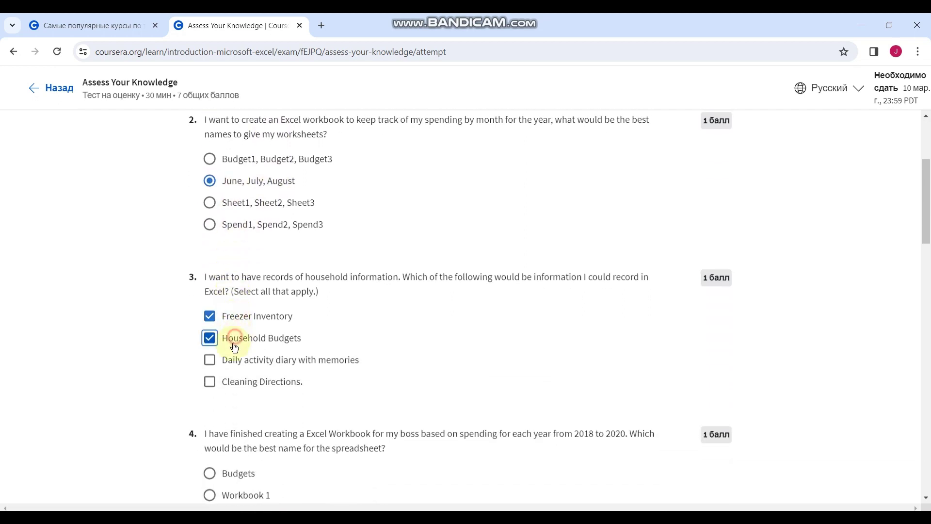
left_click(226, 359)
left_click(228, 382)
Answer Q4 Spend Records 2018-2020, Q5 Salesperson/No. Of States, Q6 =$13,026+$16,476, Q7 D4
scroll(261, 362, "down", 2)
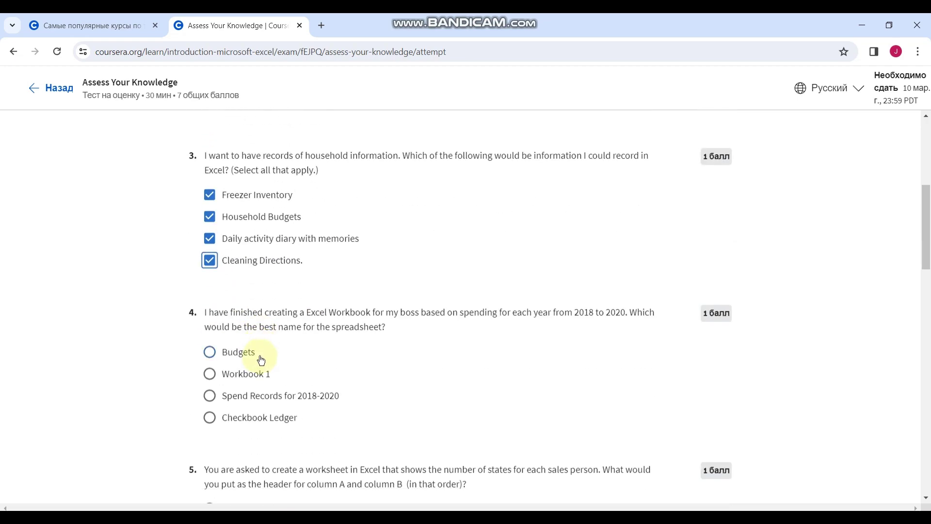
scroll(272, 356, "down", 1)
left_click(276, 334)
scroll(274, 339, "down", 2)
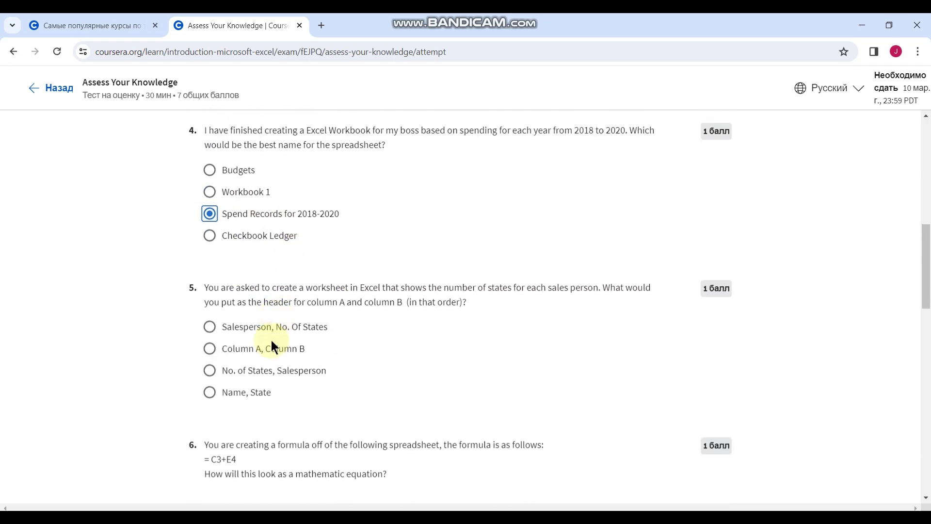
left_click(271, 332)
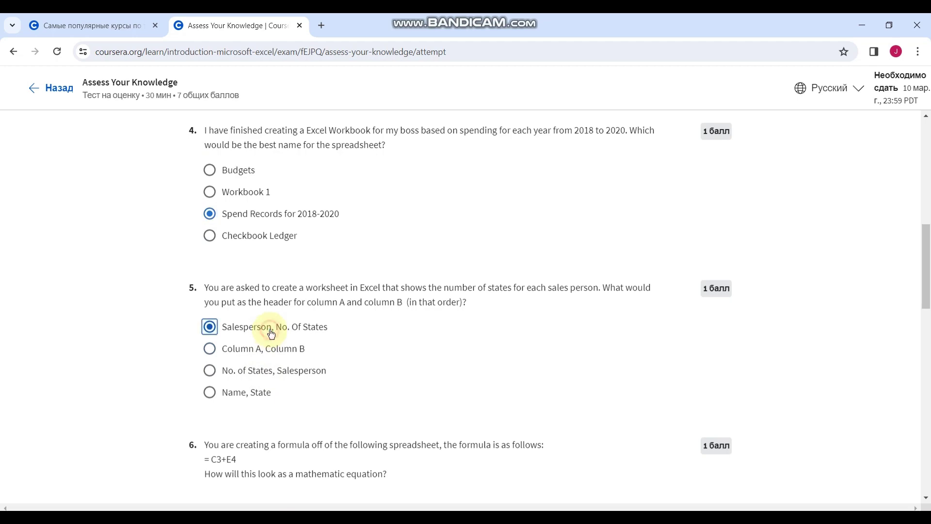
scroll(270, 333, "down", 2)
scroll(252, 393, "down", 2)
scroll(257, 388, "down", 2)
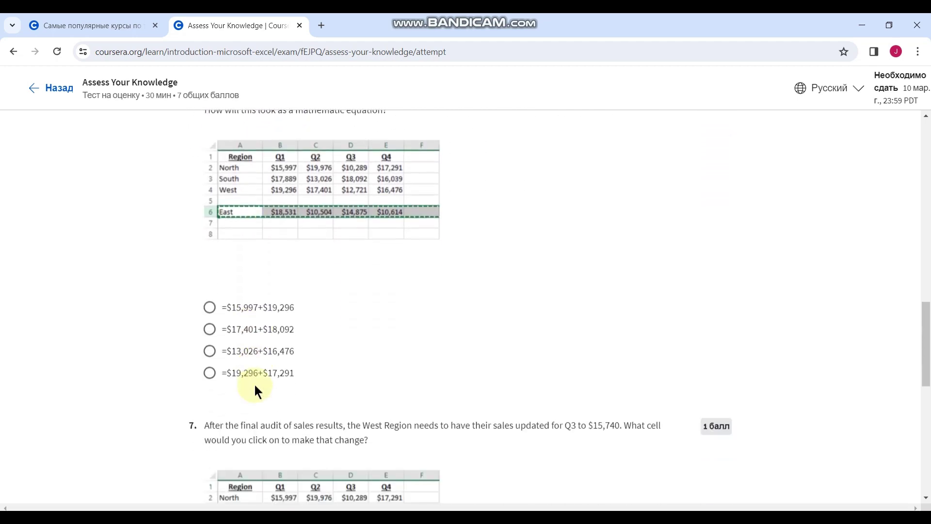
left_click(262, 351)
scroll(262, 351, "down", 1)
scroll(263, 357, "down", 2)
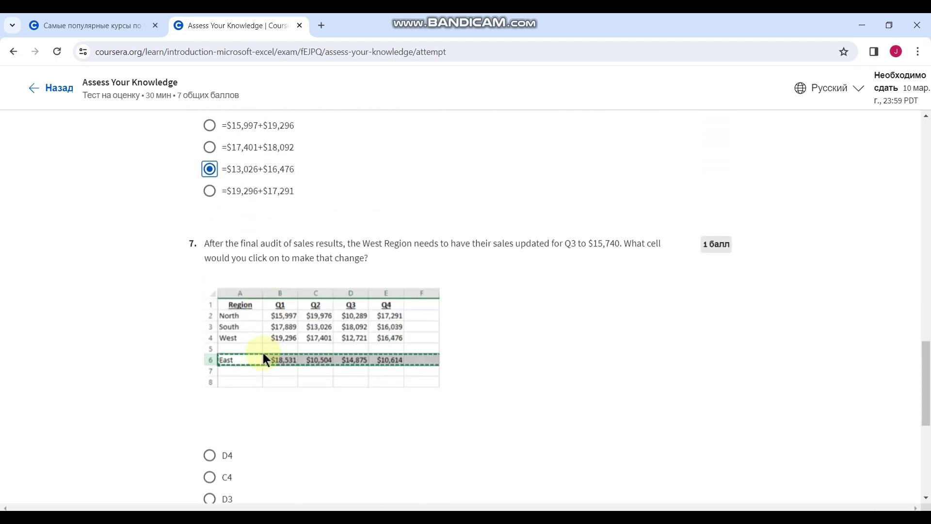
scroll(263, 359, "down", 3)
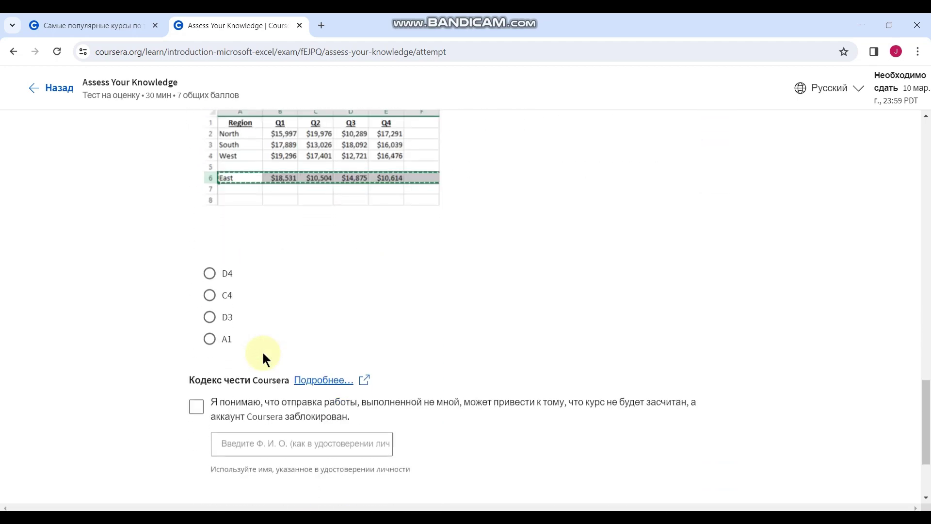
left_click(248, 281)
scroll(248, 281, "down", 2)
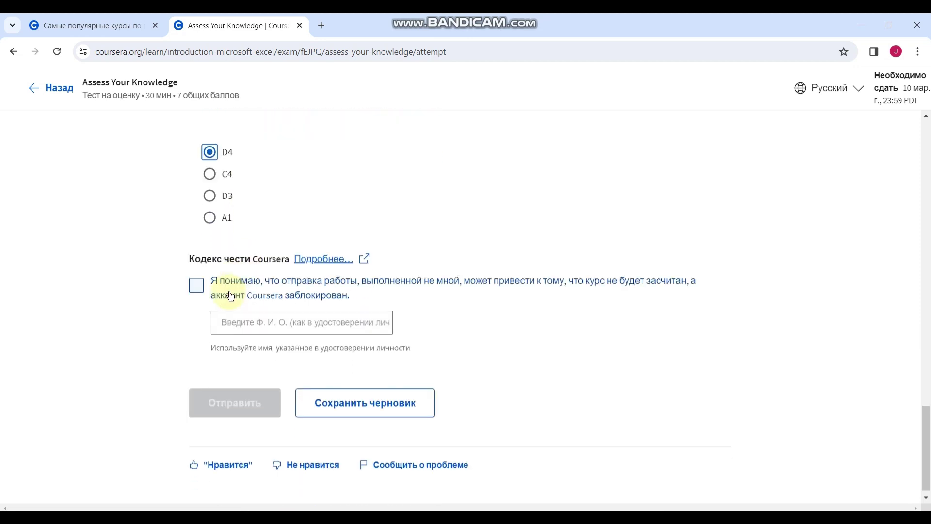
Agree to the honour code and begin entering the learner's full name
left_click(196, 286)
left_click(226, 320)
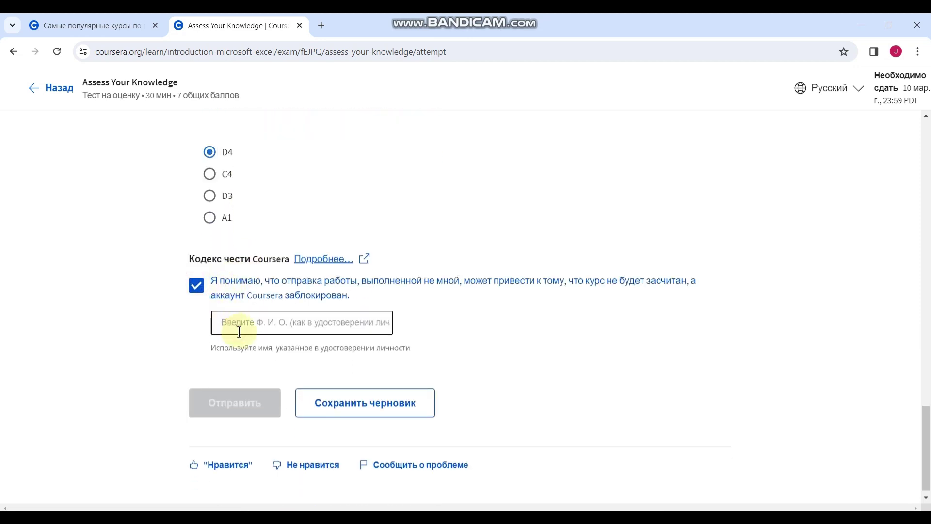
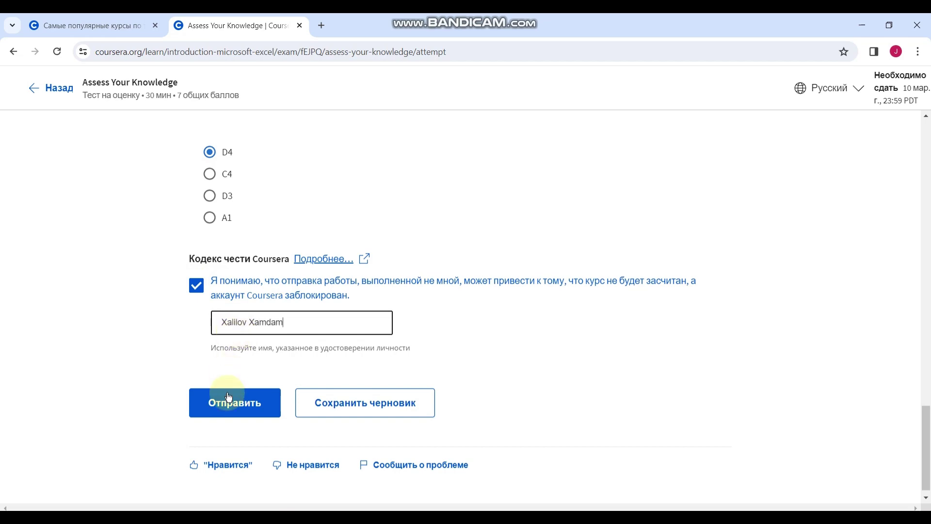
Submit the quiz, continue to the next item, and tag its skill as Microsoft Excel
left_click(225, 403)
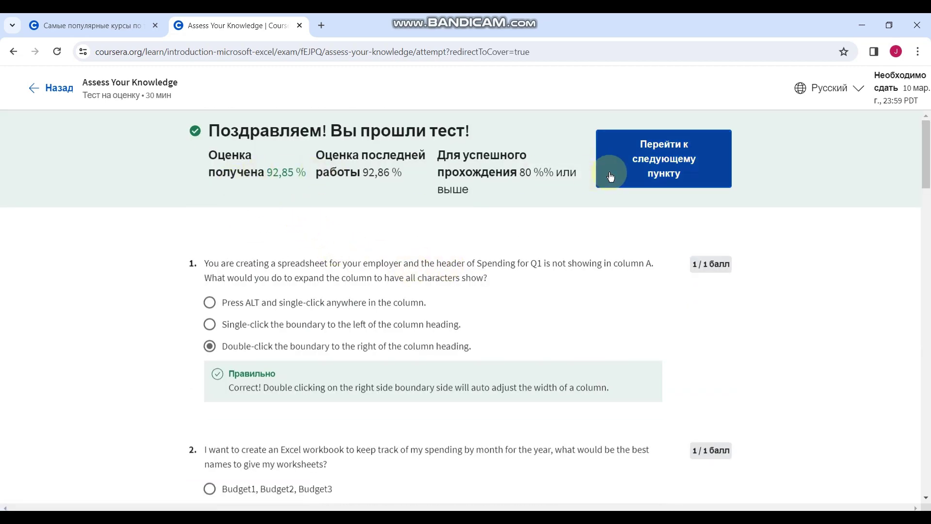
left_click(663, 169)
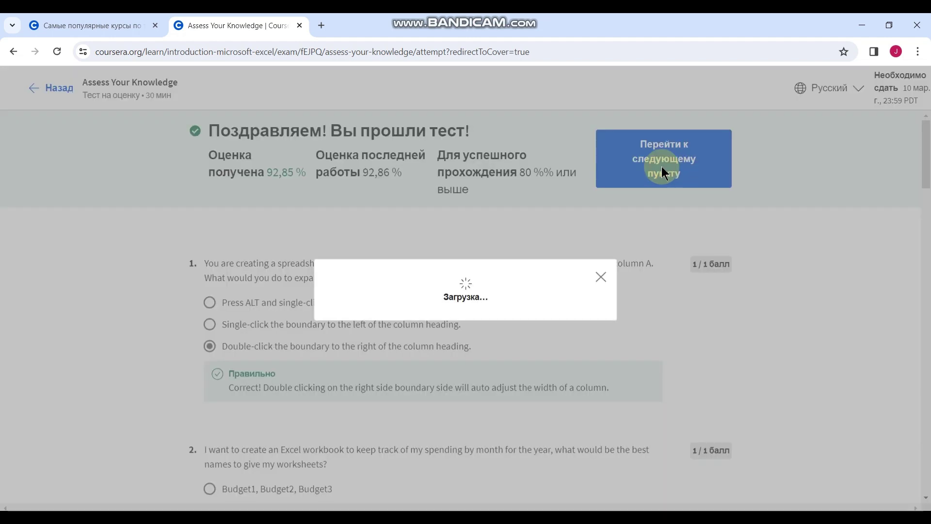
left_click(551, 234)
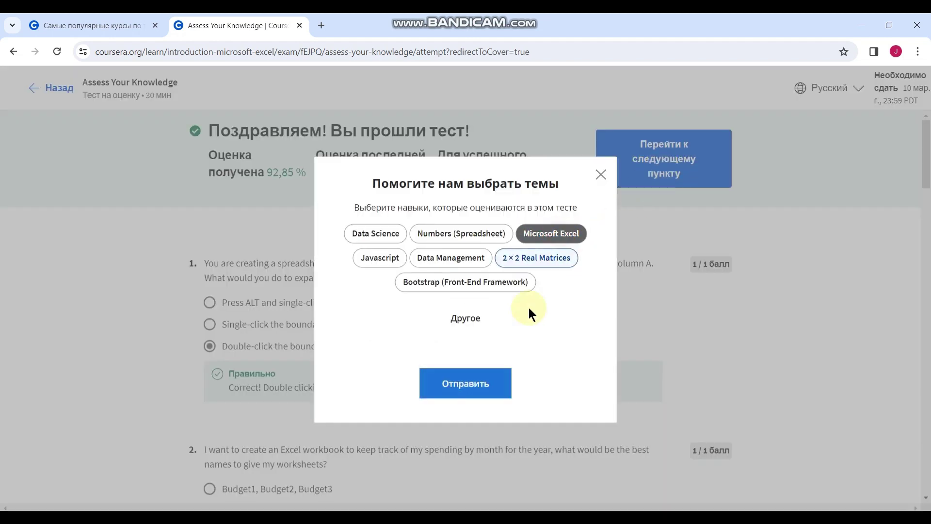
left_click(473, 386)
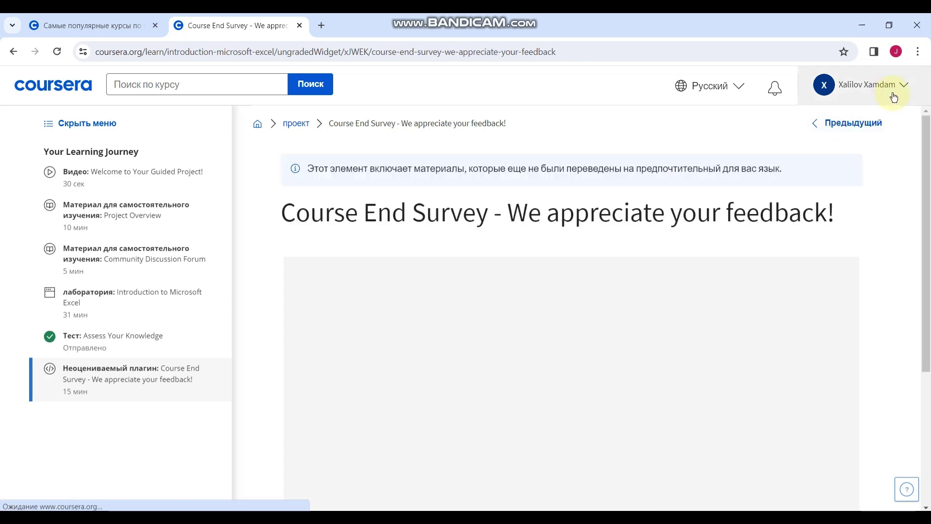
Mark the Course End Survey as completed
scroll(682, 305, "down", 8)
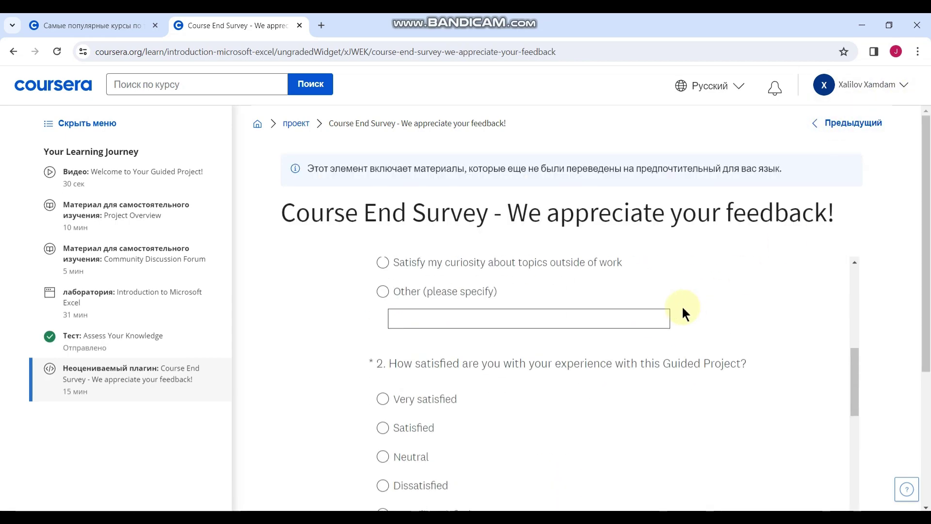
scroll(682, 304, "down", 5)
scroll(680, 312, "down", 10)
left_click(764, 386)
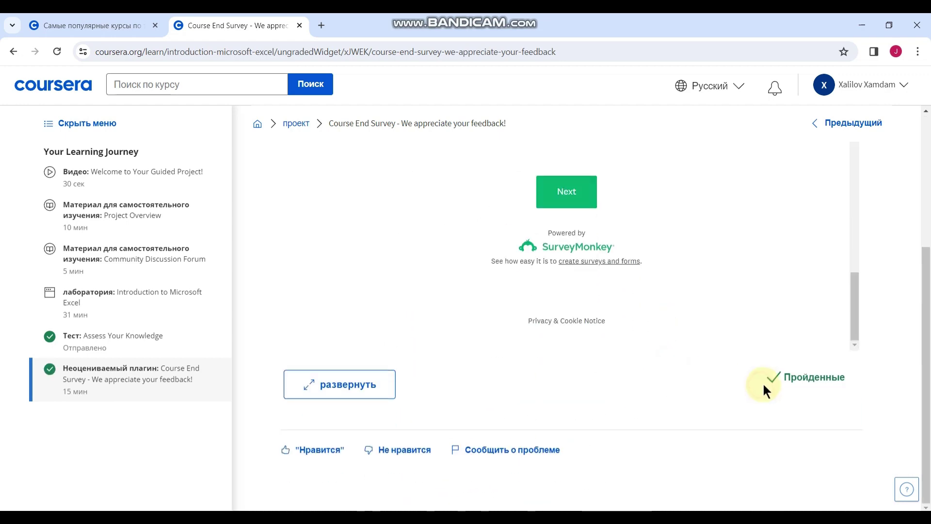
Go to the account settings (Настройки) from the profile menu
scroll(749, 228, "up", 5)
scroll(768, 213, "up", 10)
left_click(852, 84)
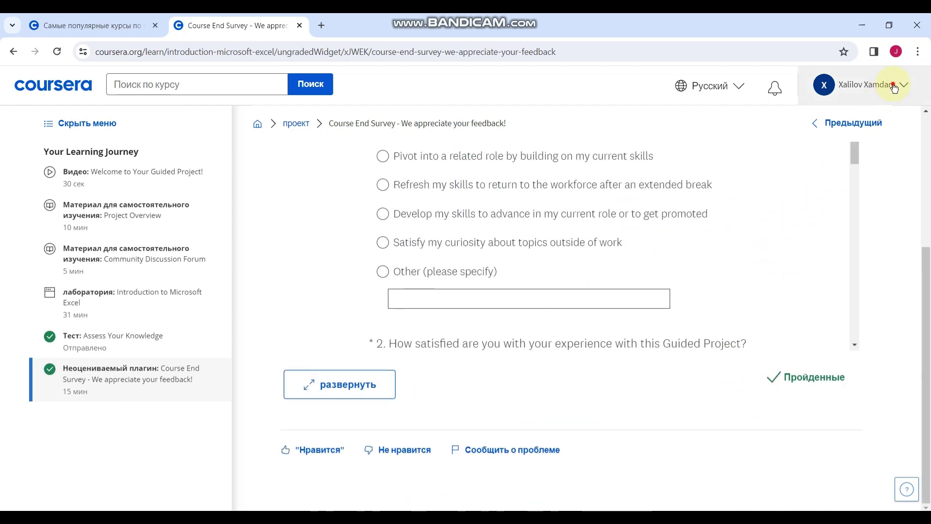
left_click(852, 210)
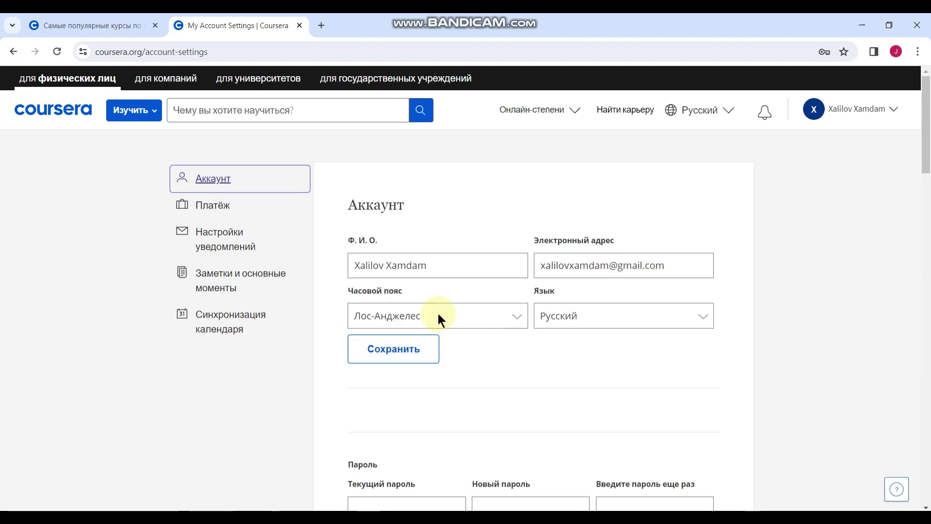
Change the account time zone from Лос-Анджелес to Ташкент and save it
left_click(438, 315)
scroll(424, 241, "down", 10)
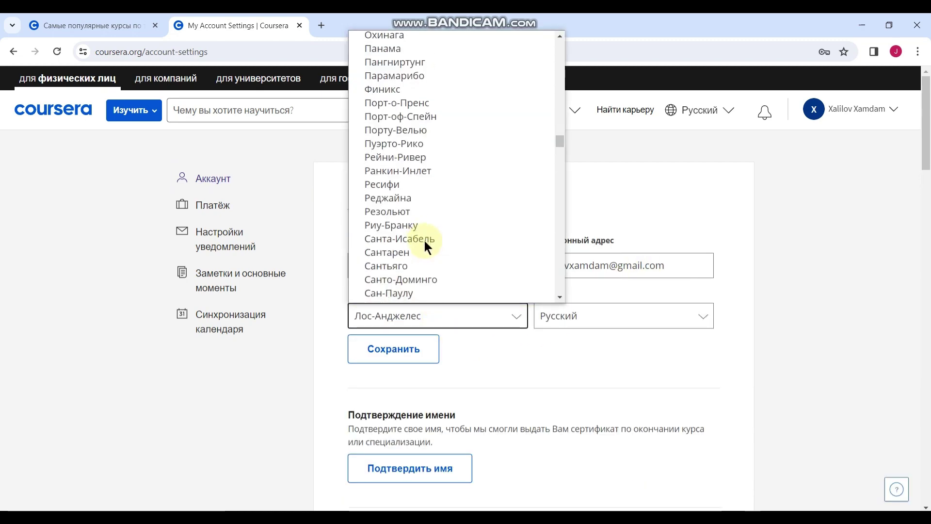
scroll(424, 240, "down", 5)
scroll(424, 240, "down", 5)
scroll(424, 240, "down", 5)
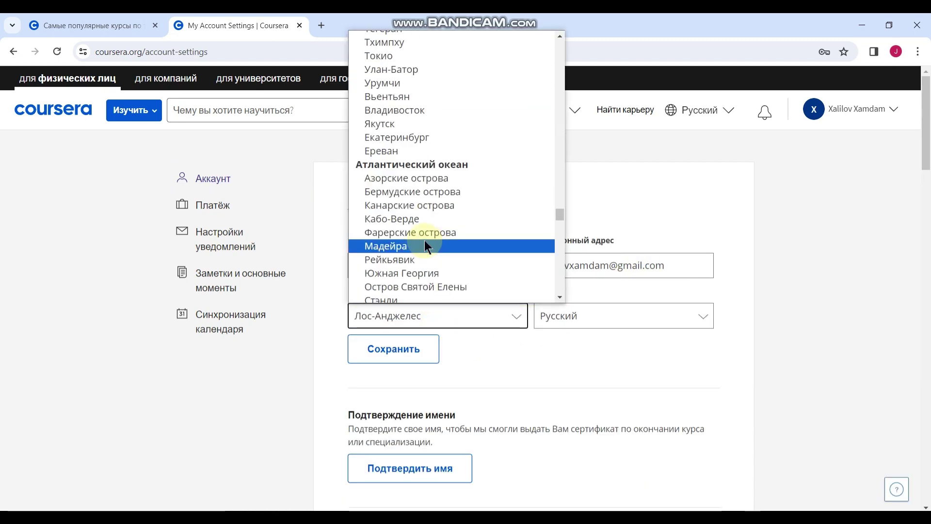
scroll(424, 240, "down", 5)
scroll(424, 240, "up", 3)
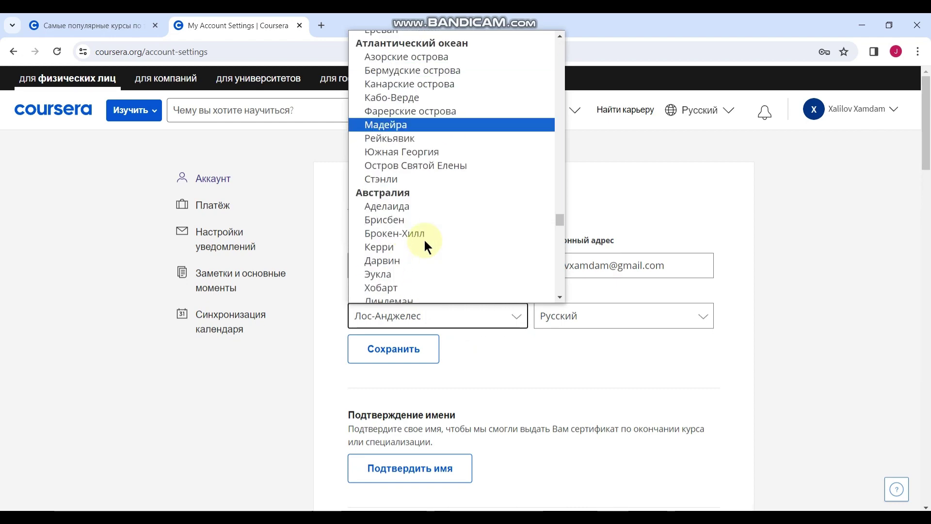
scroll(424, 240, "down", 2)
scroll(424, 241, "down", 4)
scroll(424, 240, "down", 6)
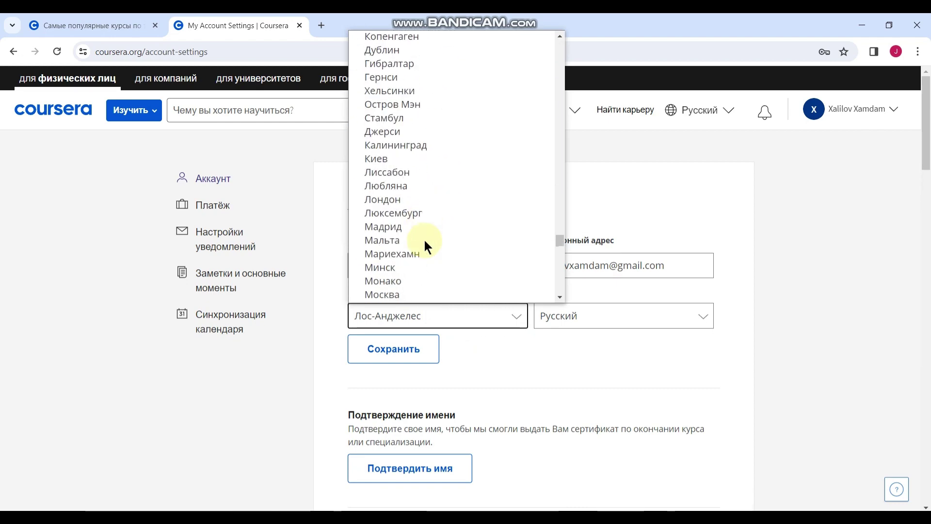
scroll(424, 241, "down", 1)
scroll(424, 240, "down", 2)
scroll(424, 240, "down", 5)
scroll(424, 240, "down", 5)
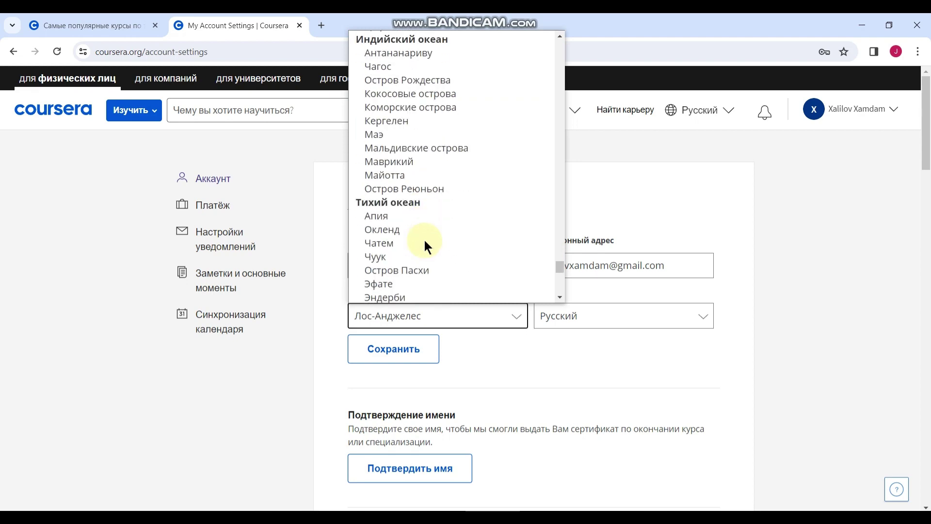
scroll(424, 240, "down", 5)
scroll(424, 240, "down", 4)
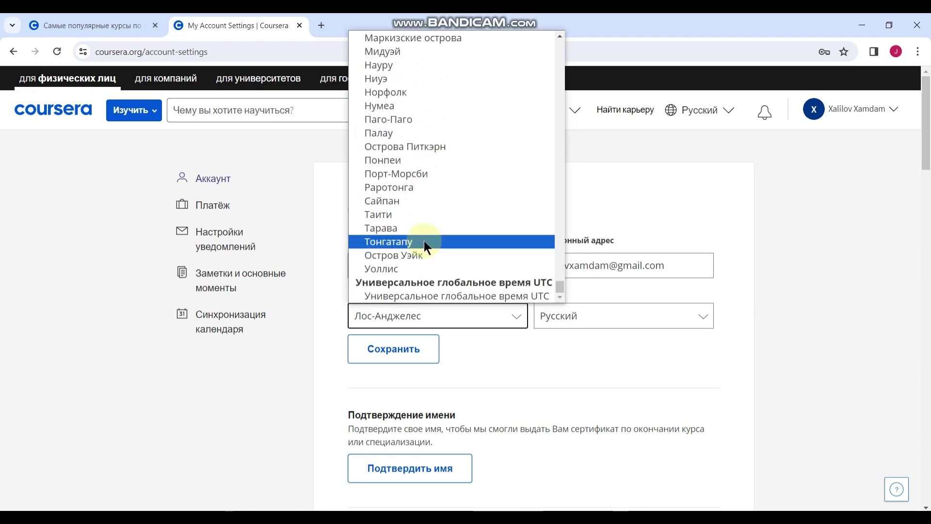
scroll(424, 241, "up", 1)
scroll(424, 240, "up", 8)
scroll(424, 241, "up", 5)
scroll(424, 241, "up", 2)
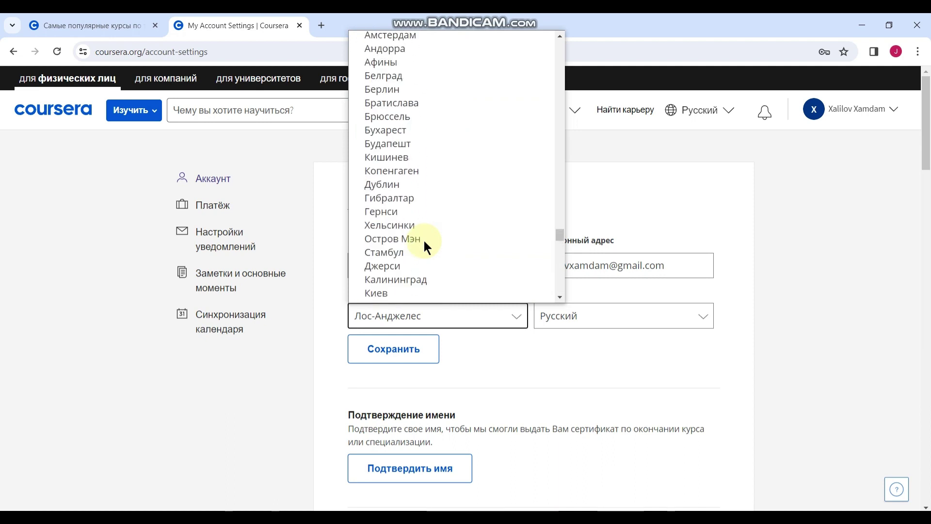
scroll(424, 241, "up", 3)
scroll(424, 241, "up", 2)
scroll(424, 240, "up", 2)
scroll(424, 241, "up", 2)
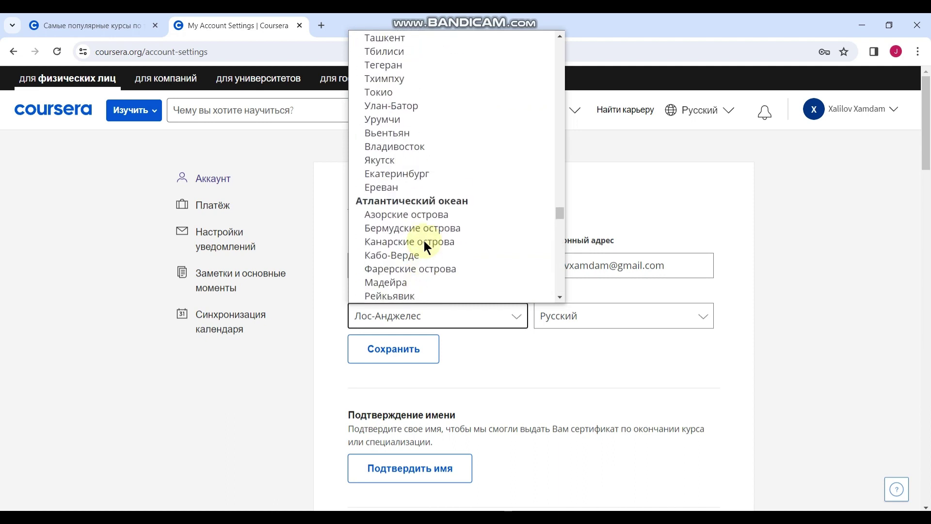
left_click(423, 39)
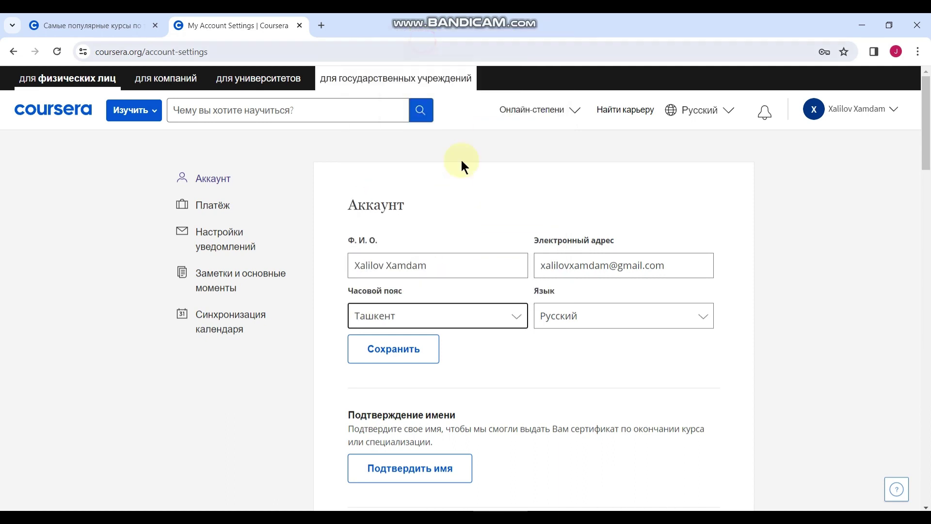
left_click(398, 350)
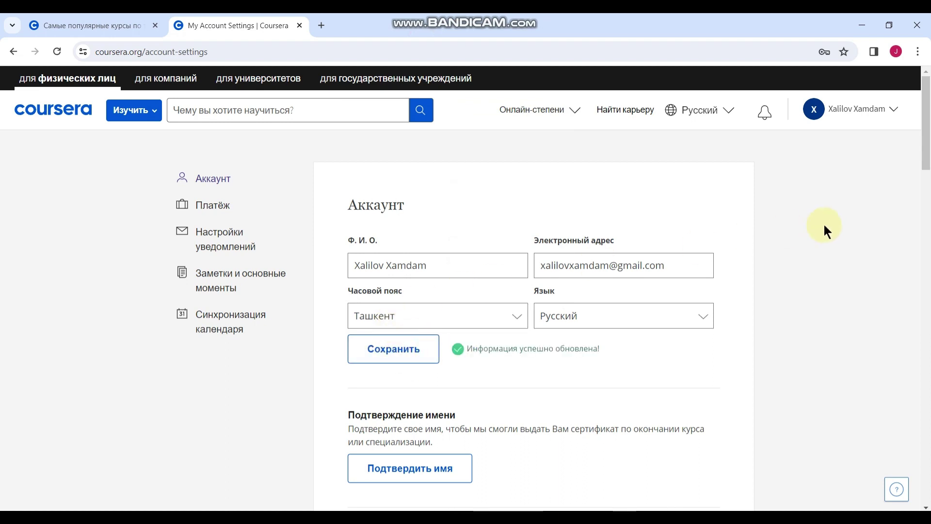
scroll(491, 342, "down", 2)
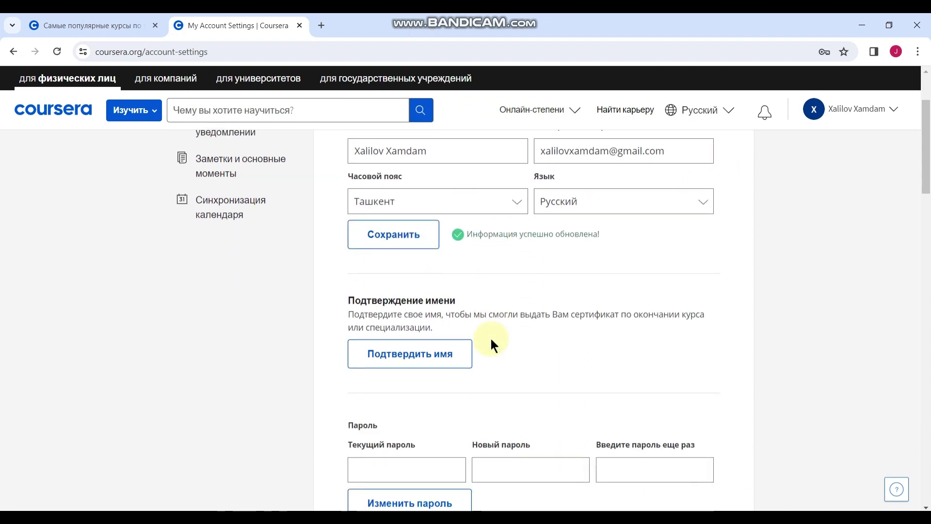
scroll(491, 342, "down", 1)
Enter the learner's first and last name, confirm it matches official ID, and submit
left_click(431, 289)
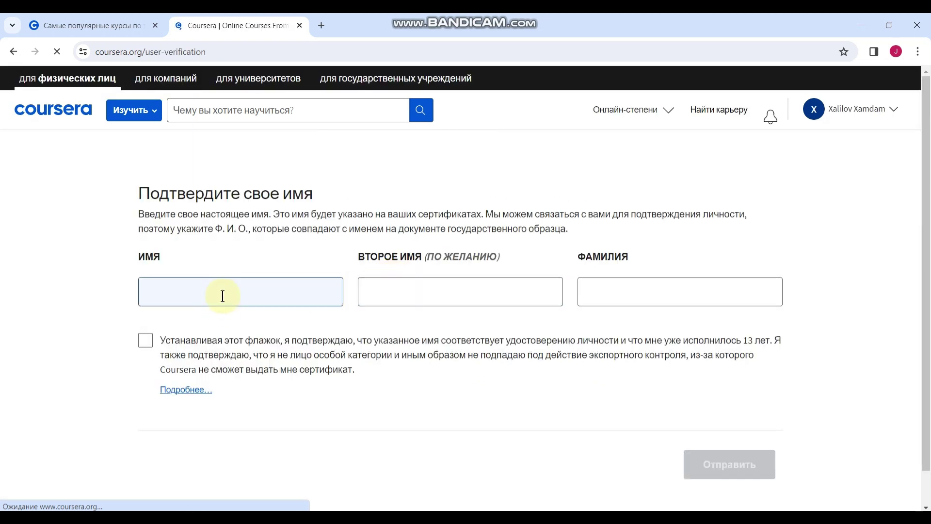
left_click(223, 296)
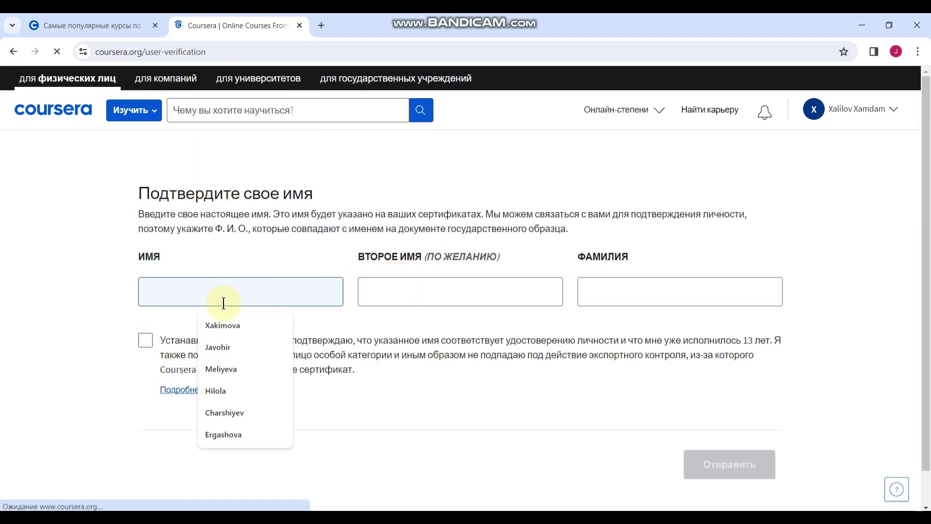
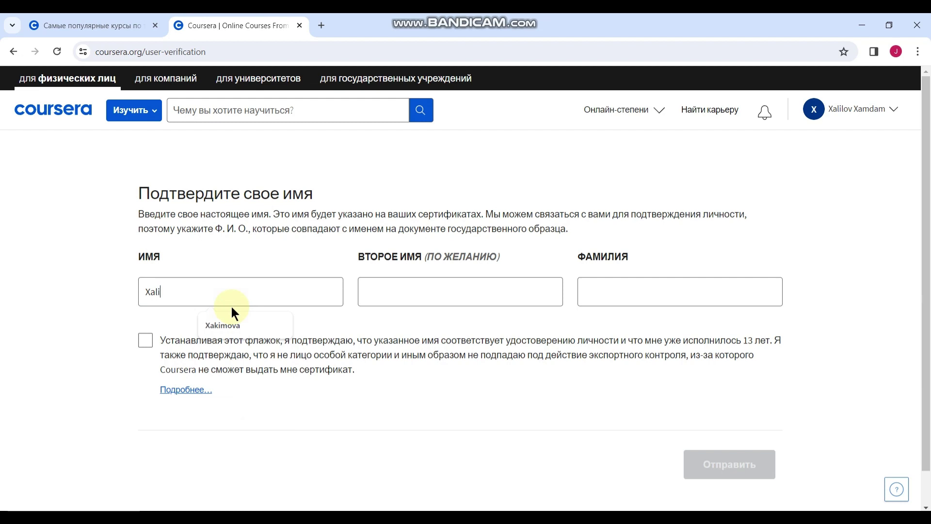
left_click(623, 294)
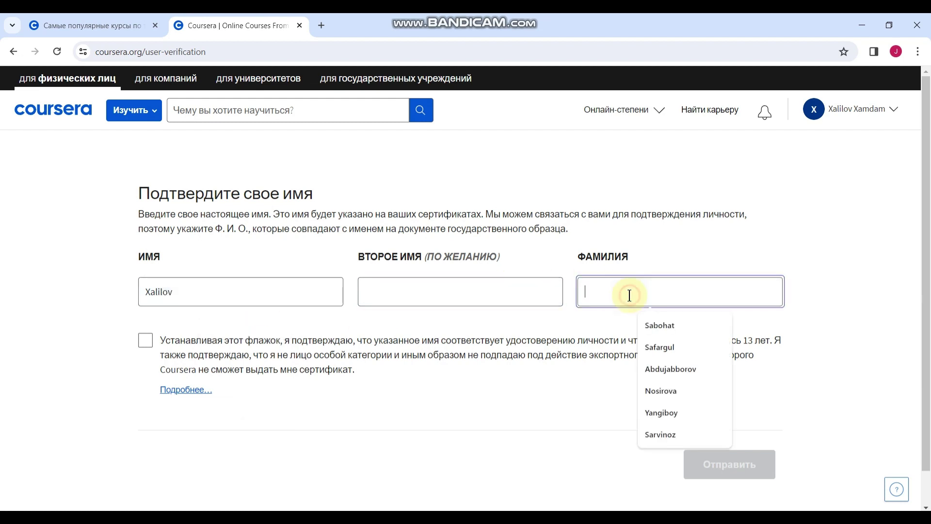
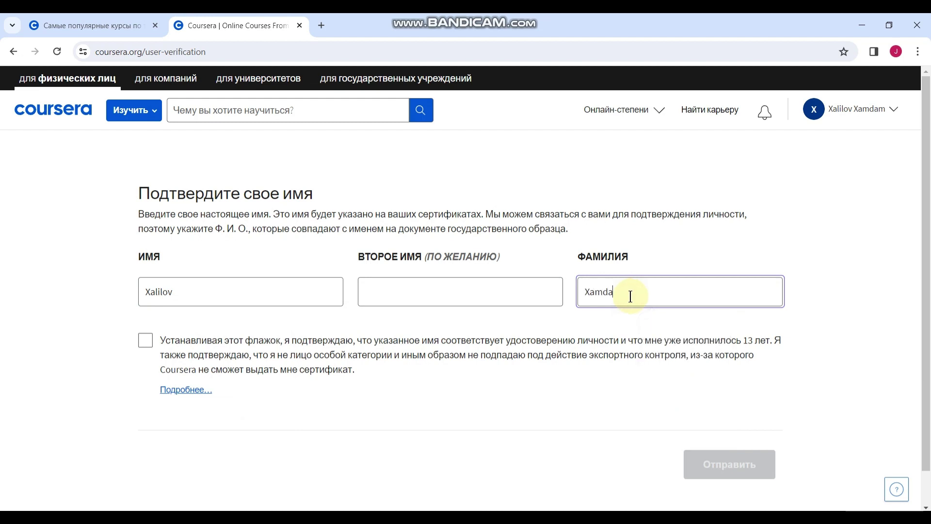
left_click(145, 342)
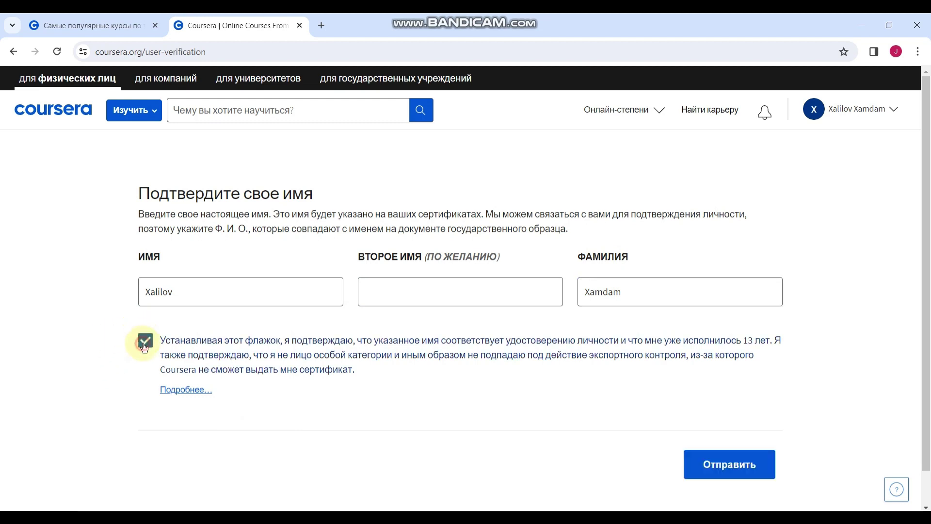
left_click(746, 471)
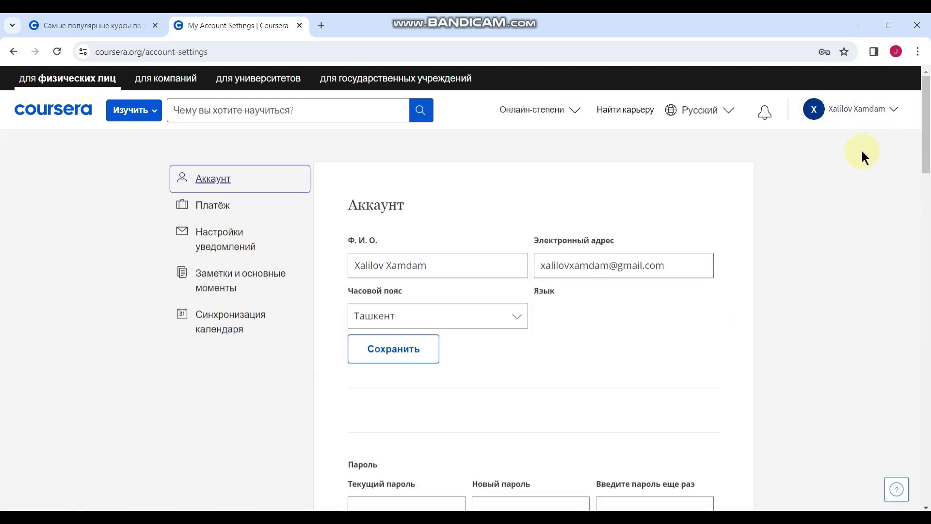
From Мои курсы in the profile menu, open the Introduction to Microsoft Excel project certificate
left_click(891, 111)
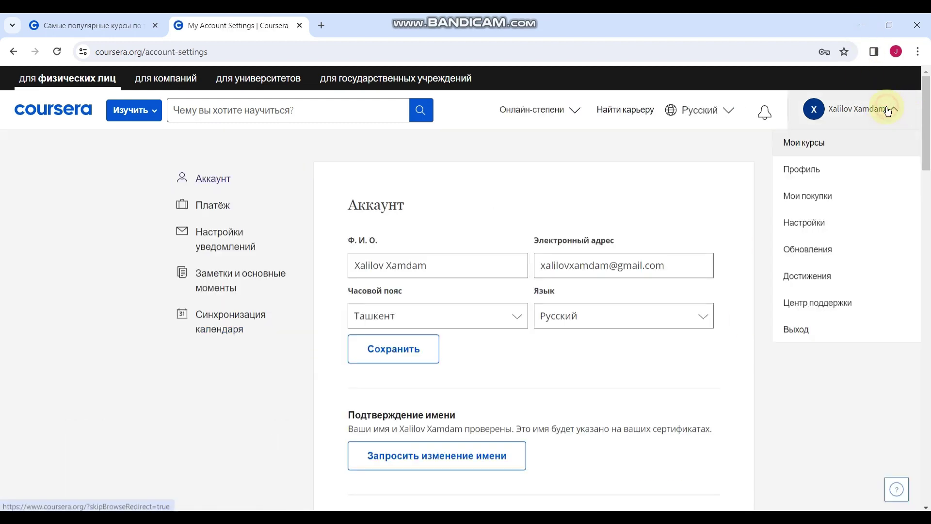
left_click(821, 148)
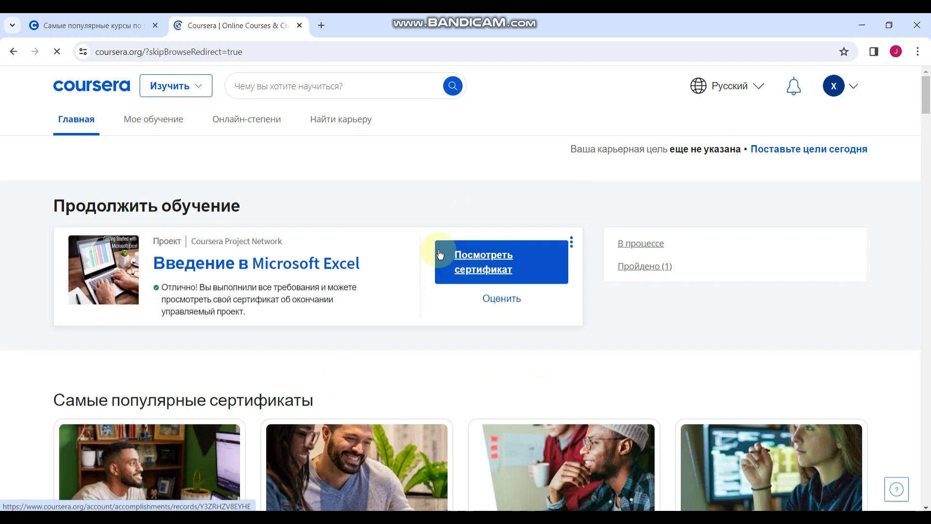
left_click(498, 264)
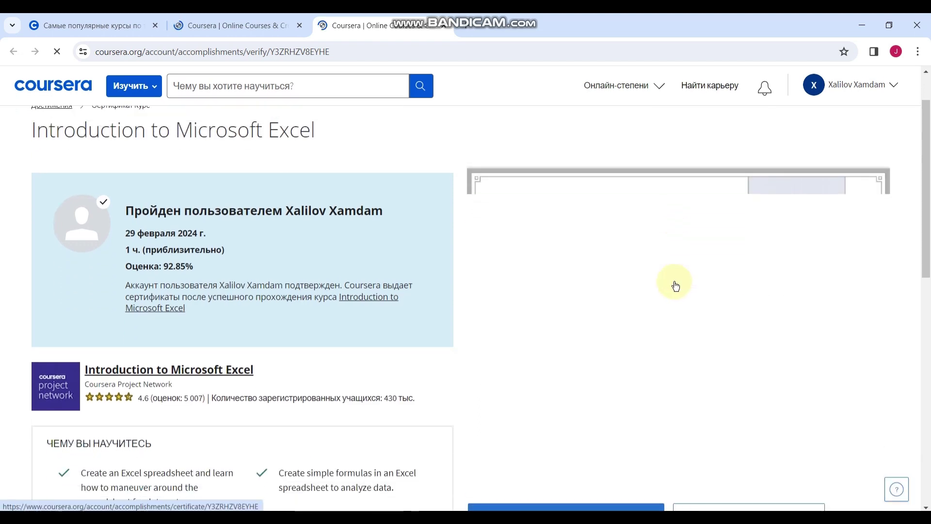
scroll(675, 286, "down", 2)
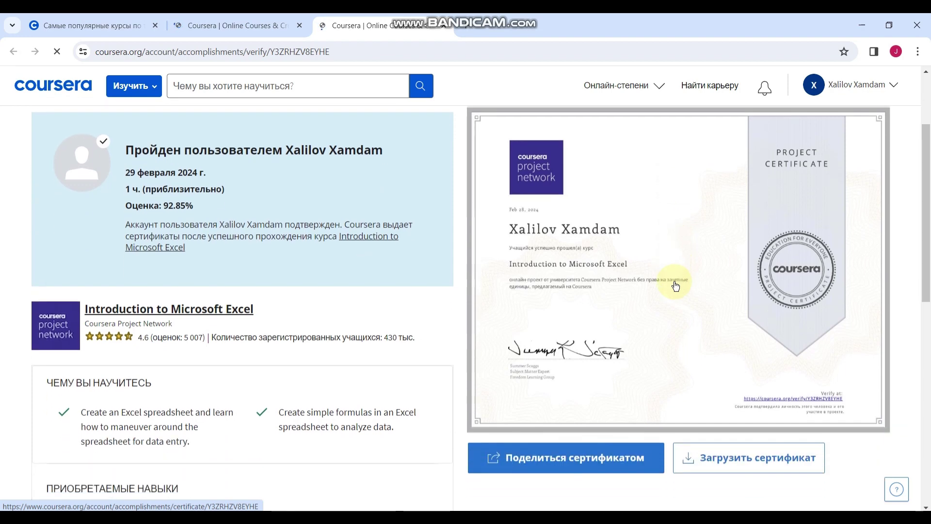
scroll(697, 291, "down", 2)
Download the certificate PDF and save it to Загрузки, renamed with the learner's name
left_click(791, 403)
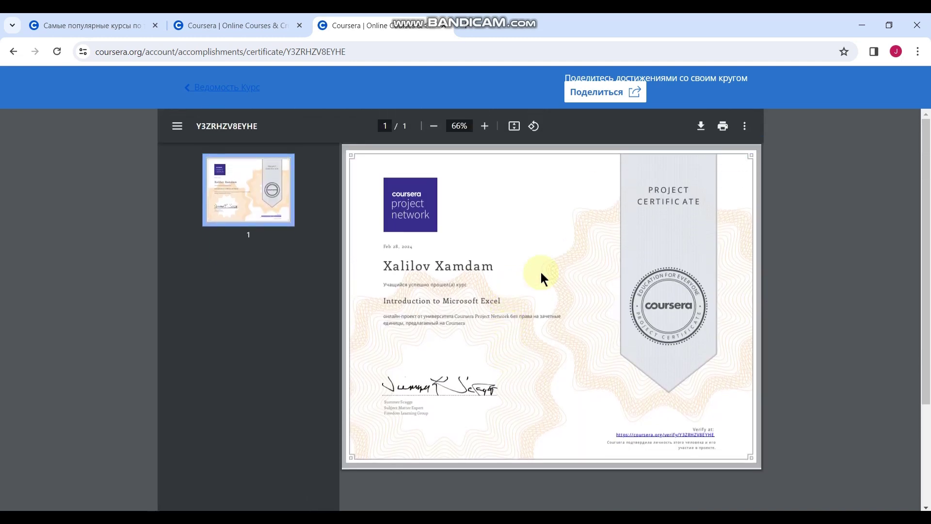
left_click(700, 126)
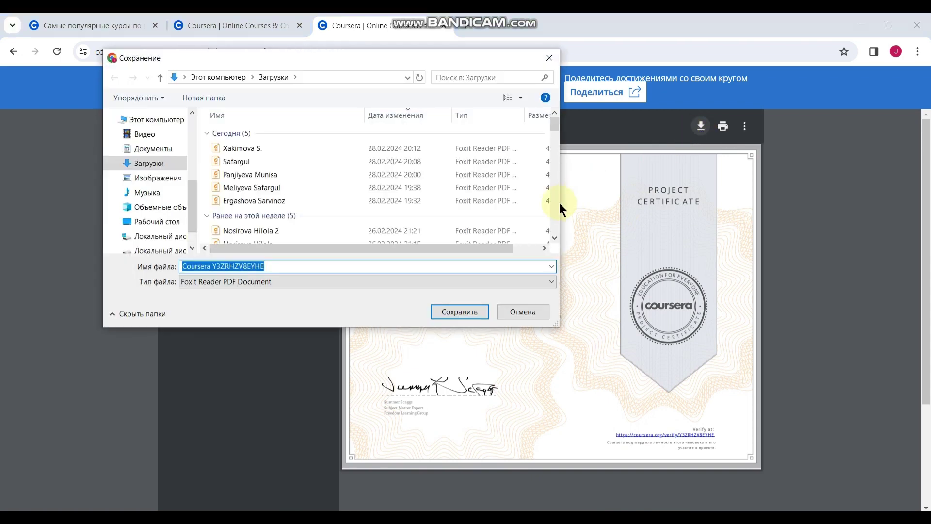
type("Xa")
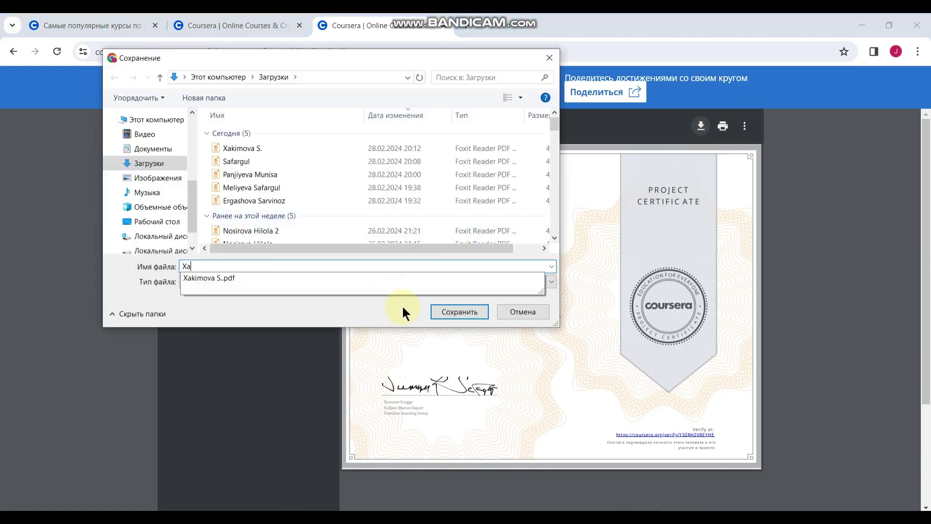
type("lilov X.")
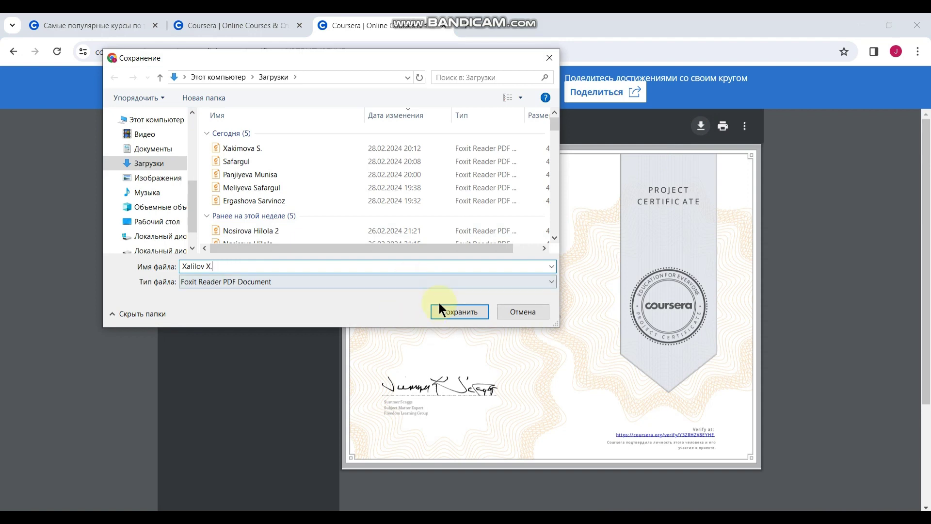
left_click(452, 314)
Copy the certificate's share link from the Поделиться dialog, then close it
left_click(610, 101)
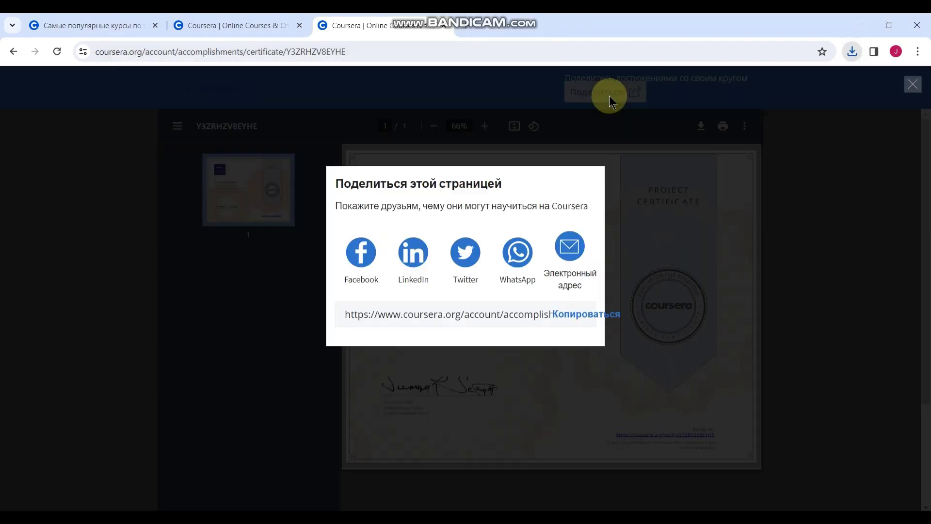
left_click(606, 314)
left_click(639, 306)
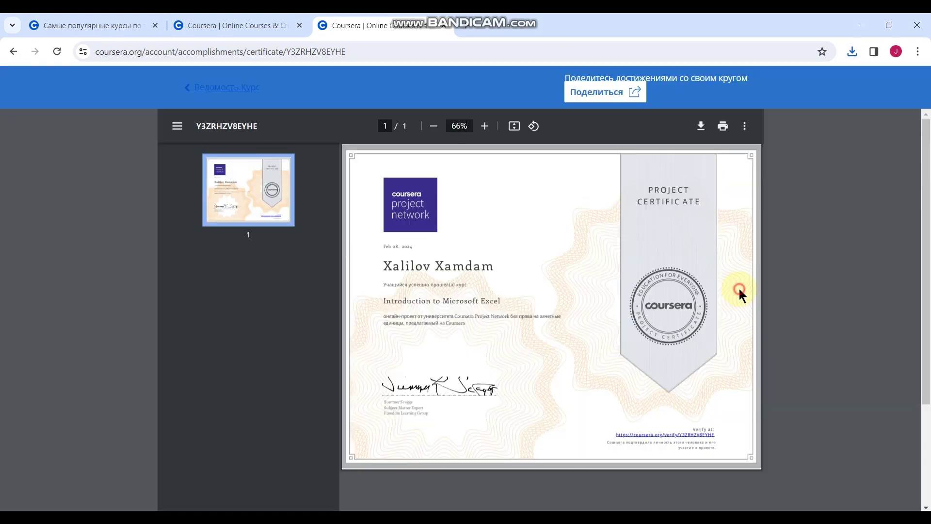